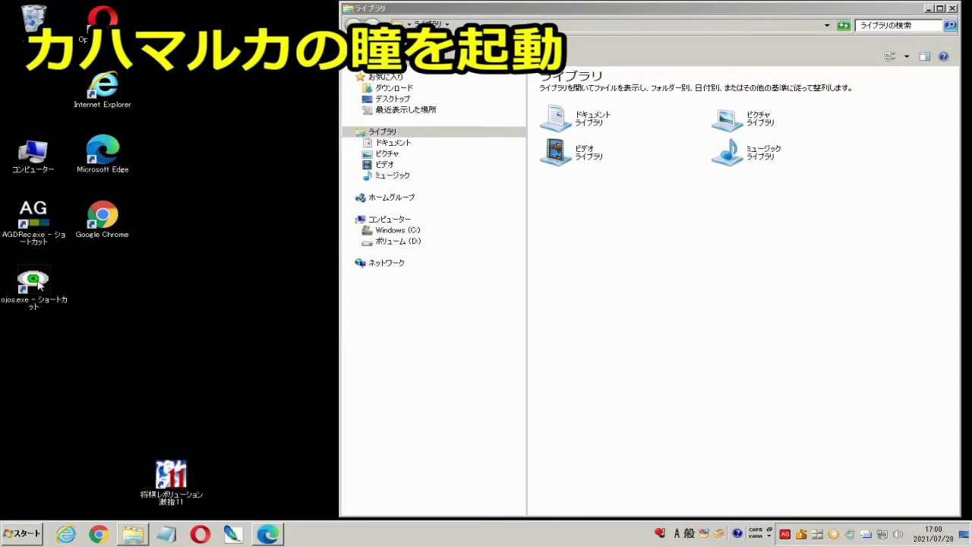
# - Launch the カハマルカの瞳 recorder and set the recording size to FULL, frame rate to 30 and size change to 等倍
pyautogui.doubleClick(34, 282)
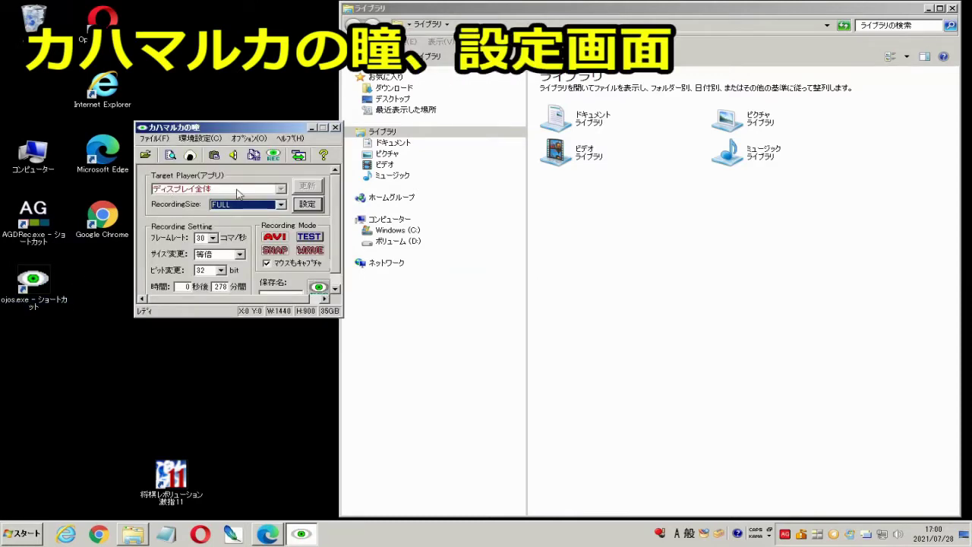
pyautogui.click(281, 204)
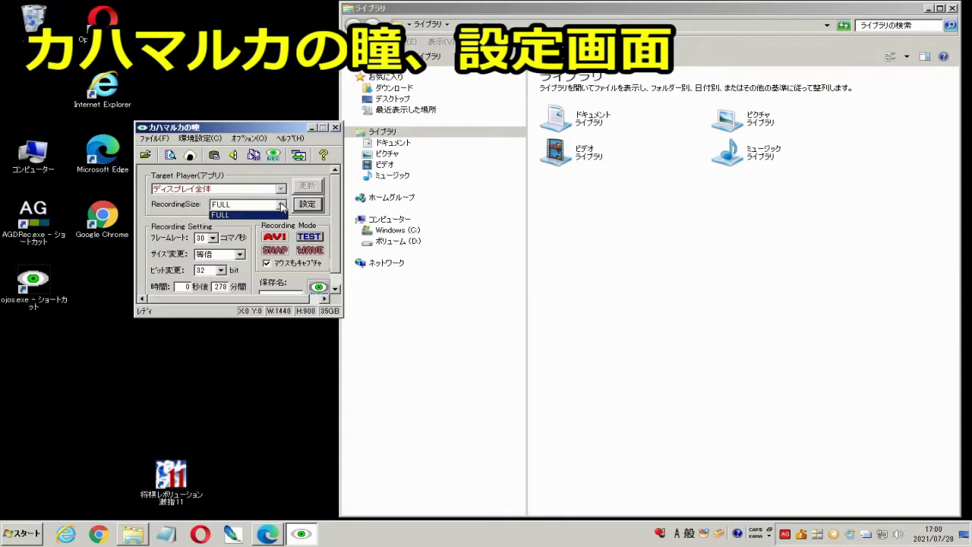
pyautogui.click(280, 206)
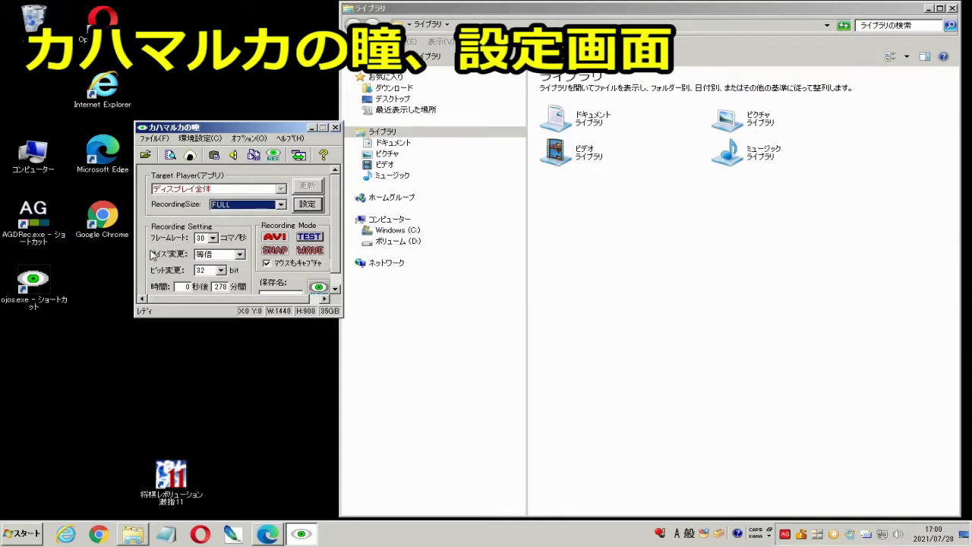
pyautogui.click(202, 240)
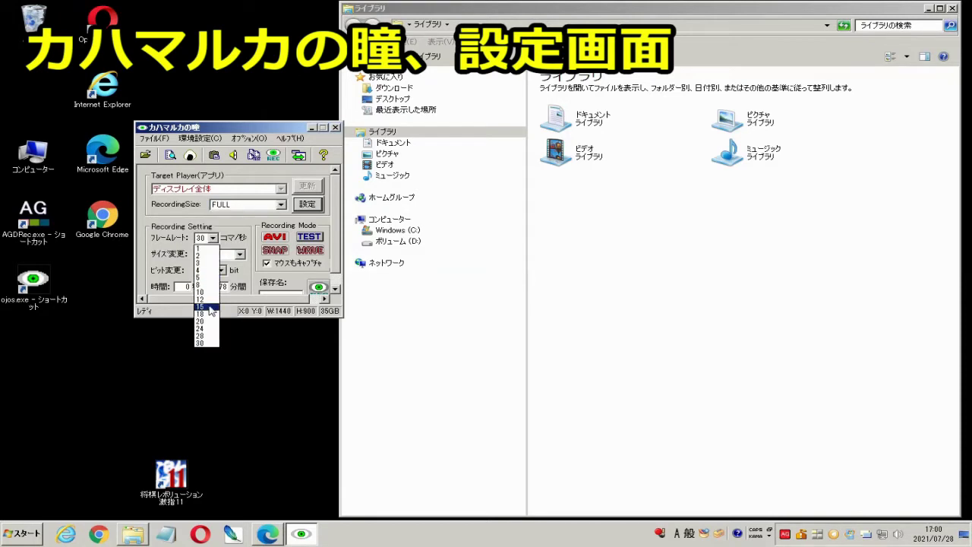
pyautogui.click(201, 342)
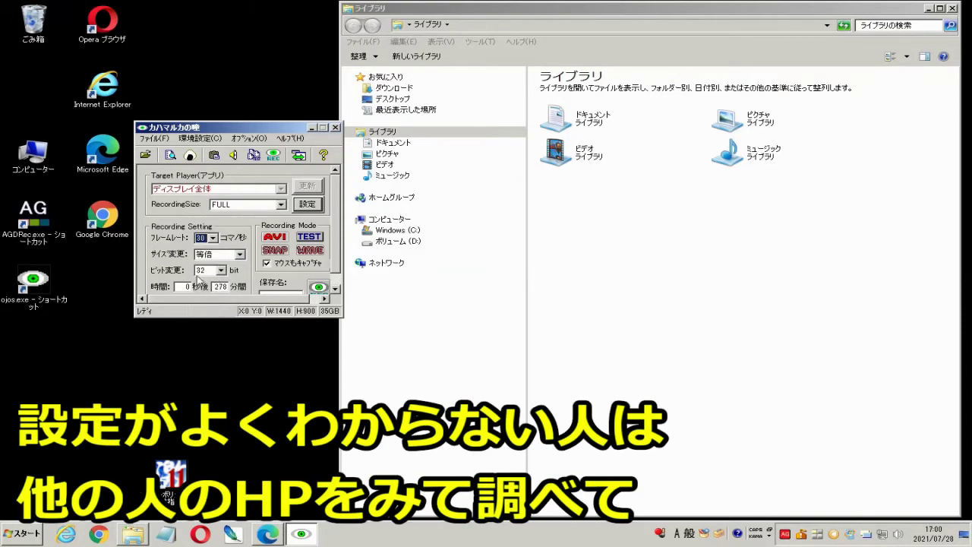
pyautogui.click(240, 255)
pyautogui.click(241, 256)
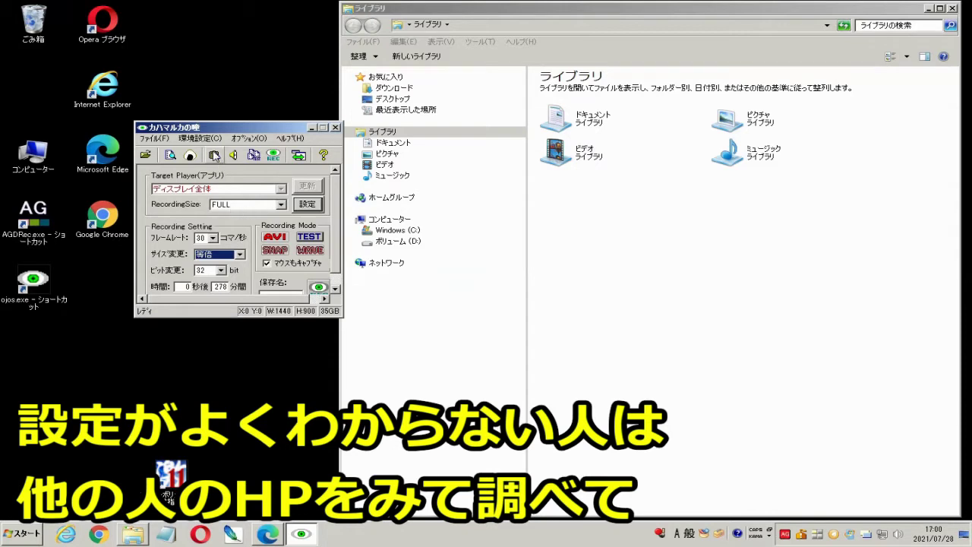
# - Review the recorder's common, AVI, SNAP and WAVE basic settings and select JPEG as the still-image save format
pyautogui.click(208, 142)
pyautogui.click(192, 151)
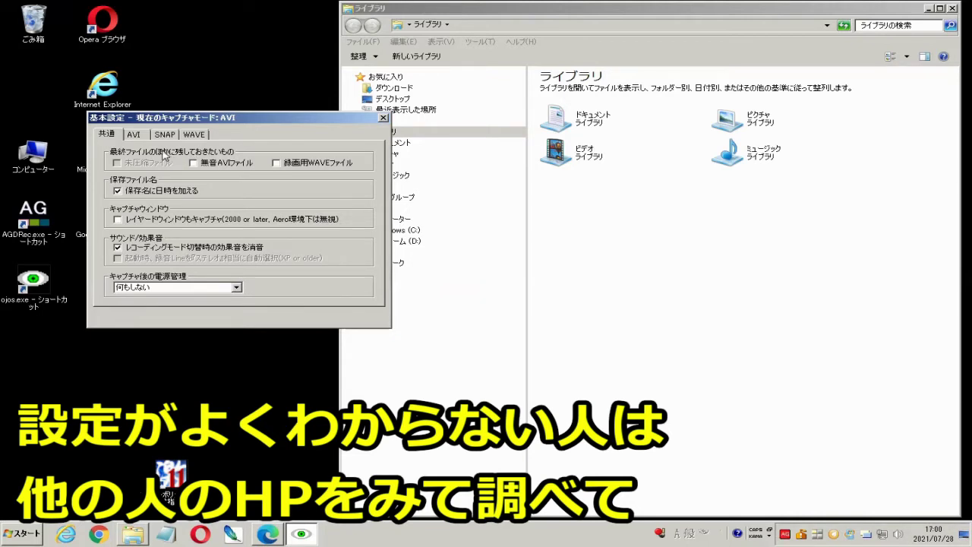
pyautogui.click(137, 135)
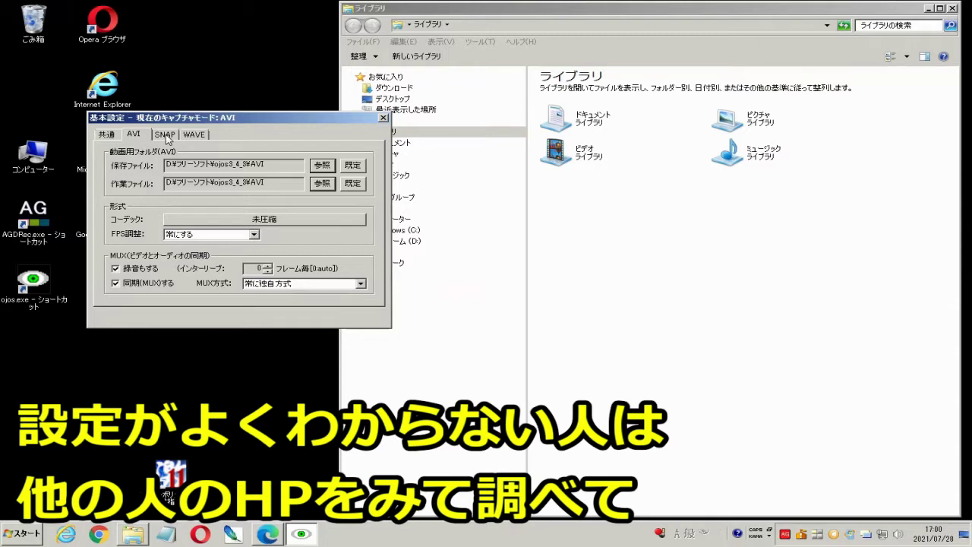
pyautogui.click(167, 135)
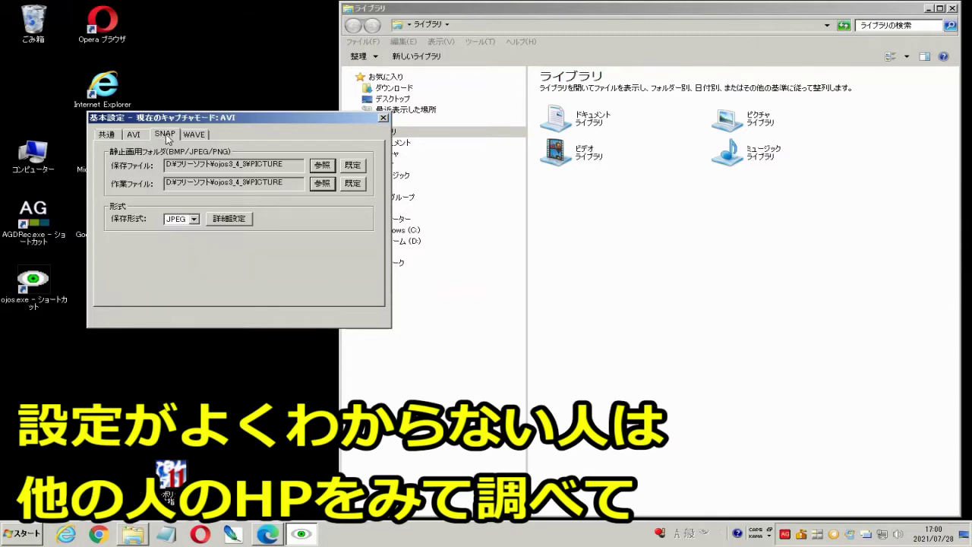
pyautogui.click(197, 137)
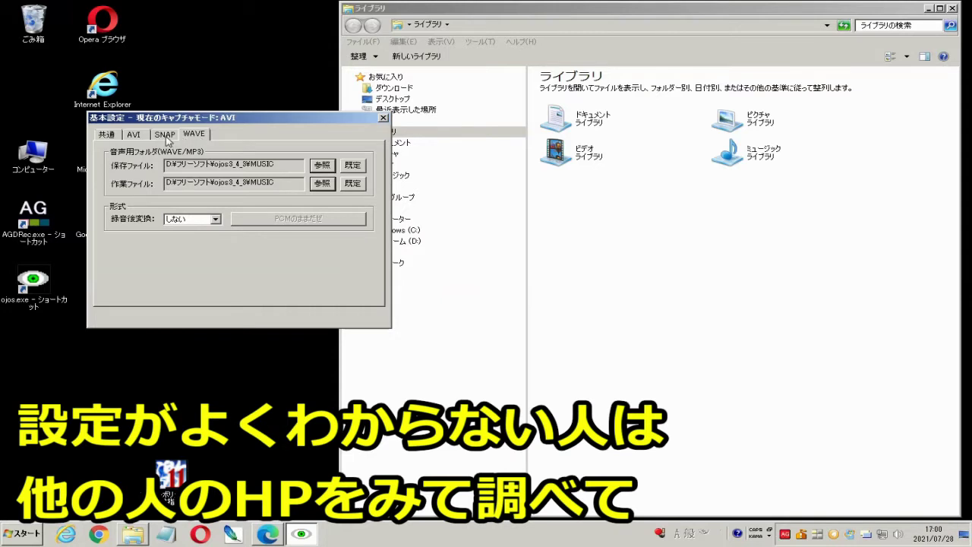
pyautogui.click(168, 141)
pyautogui.click(193, 218)
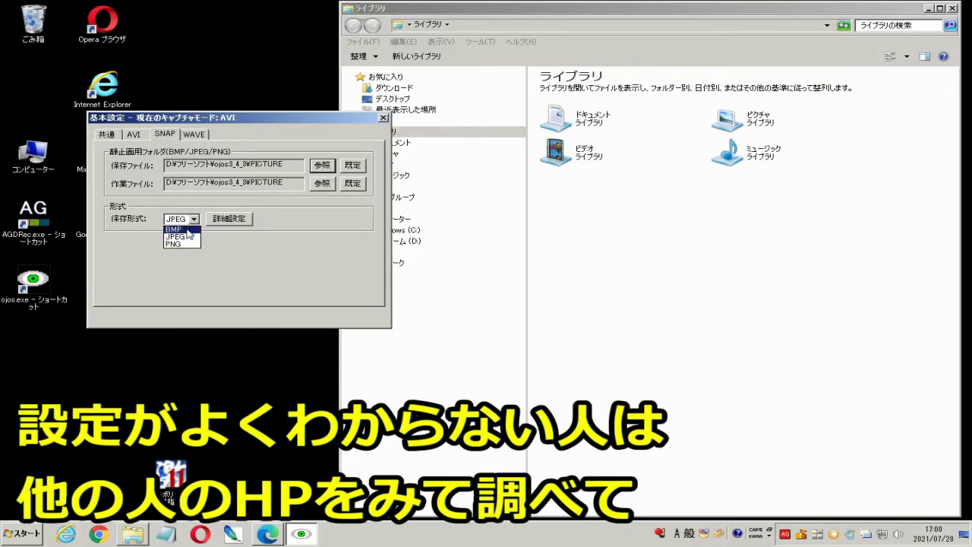
pyautogui.click(192, 238)
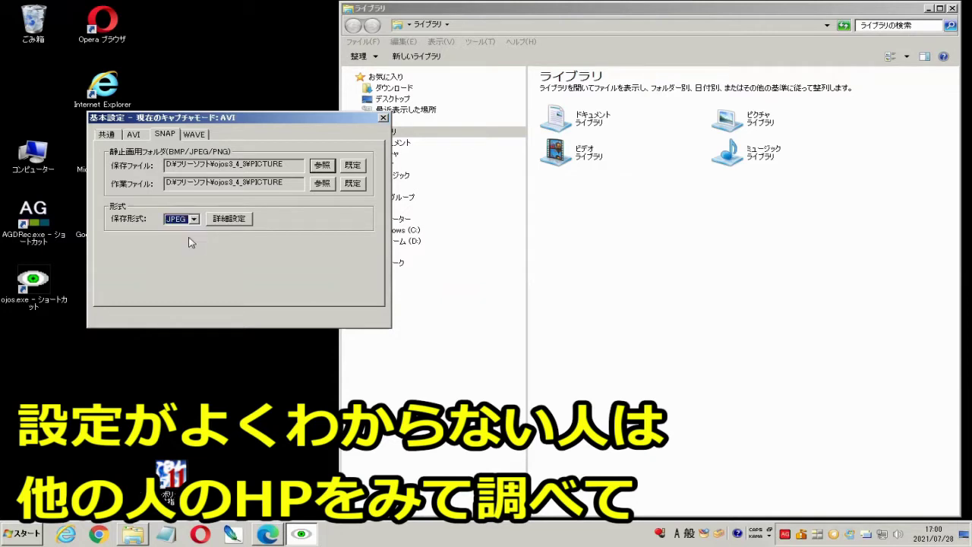
pyautogui.click(107, 134)
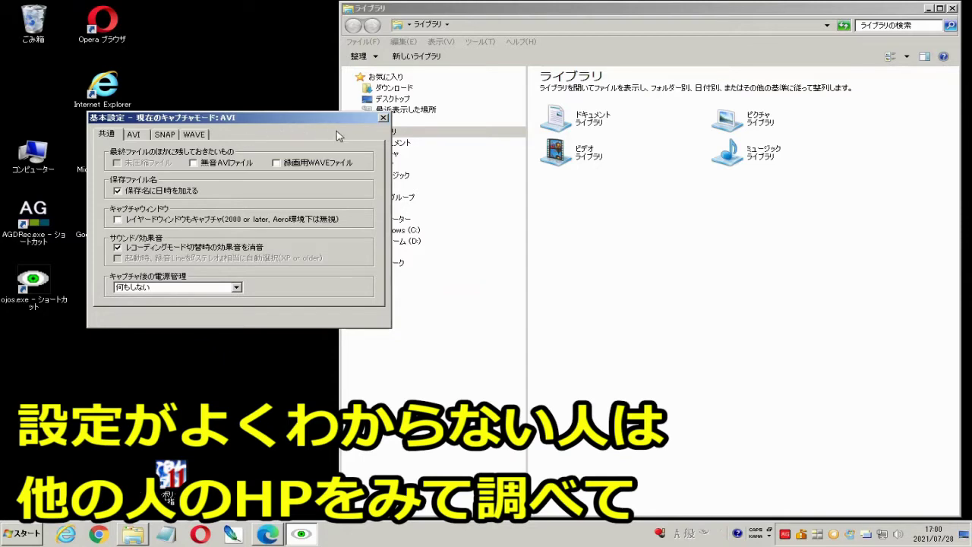
pyautogui.click(383, 119)
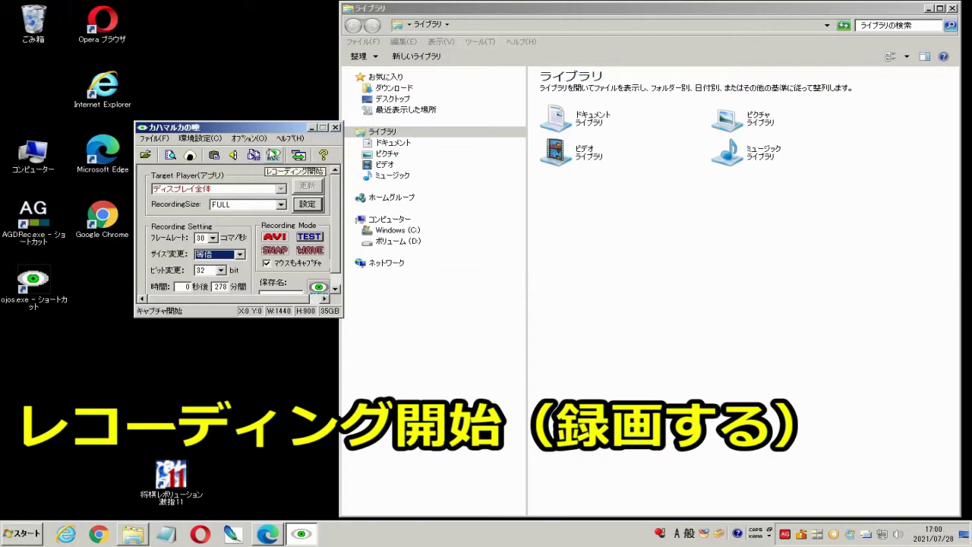
# - Start recording the whole display and bring up the recorder's stop and pause options
pyautogui.click(276, 160)
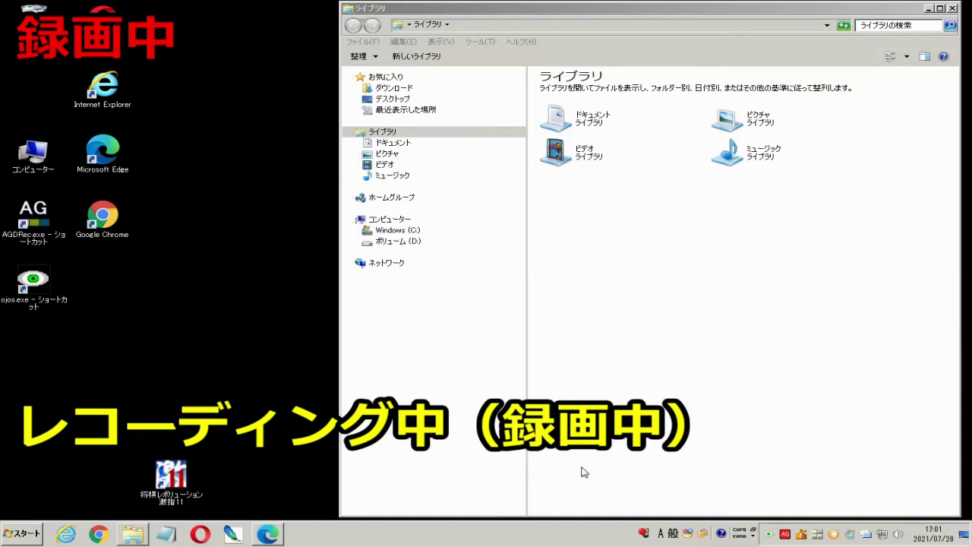
pyautogui.rightClick(770, 536)
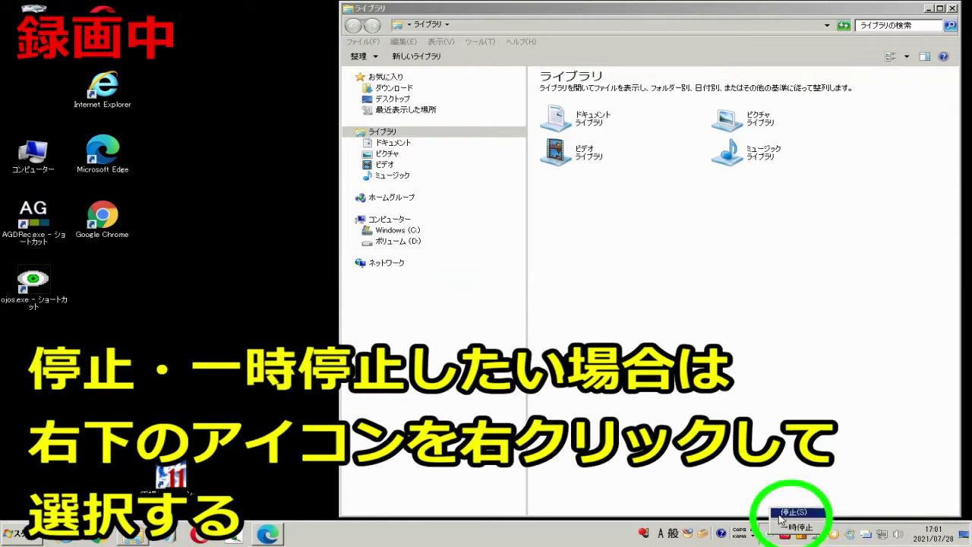
pyautogui.click(786, 513)
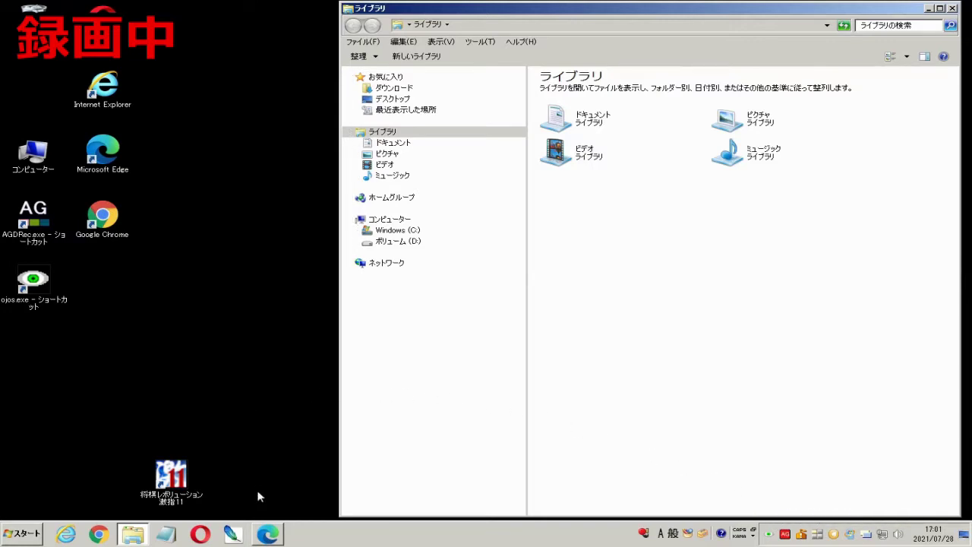
# - Switch to Microsoft Edge, browse the YouTube channel's uploads and open the #720 motorcycle video from 等覚寺 to 山口ダム
pyautogui.moveTo(270, 538)
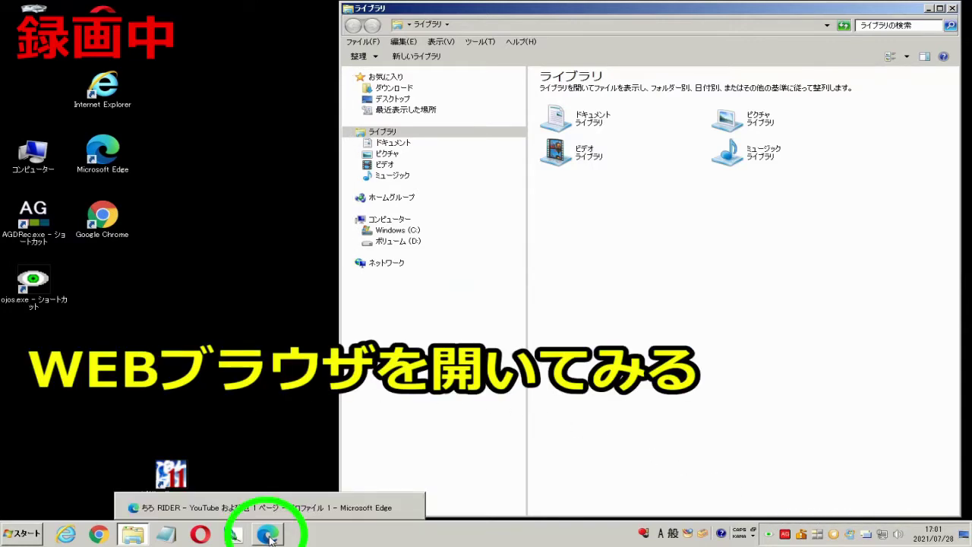
pyautogui.click(270, 539)
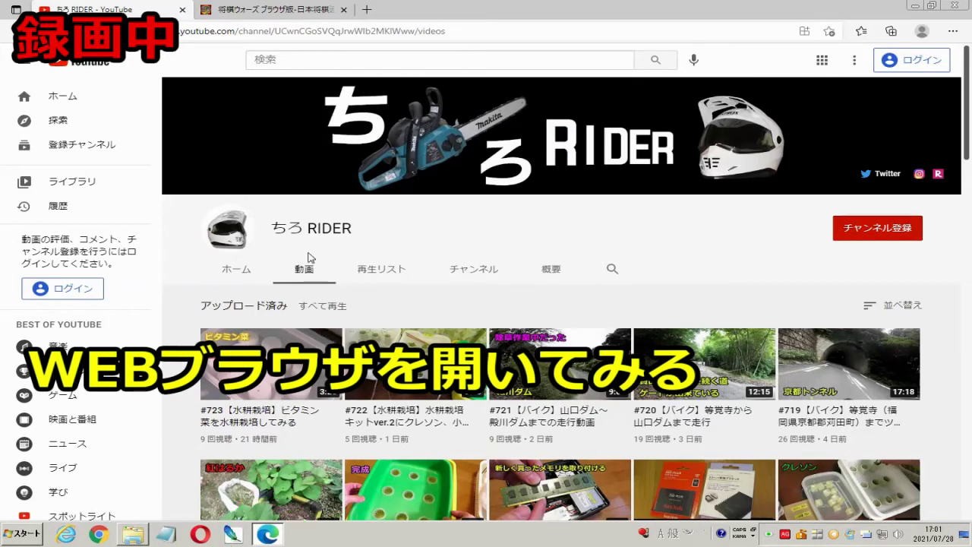
pyautogui.moveTo(442, 364)
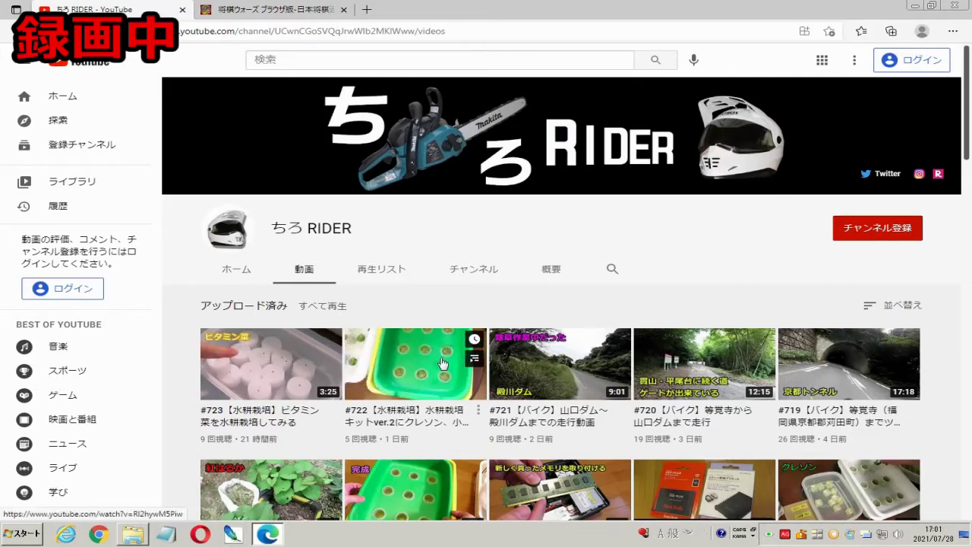
pyautogui.scroll(-2, 443, 364)
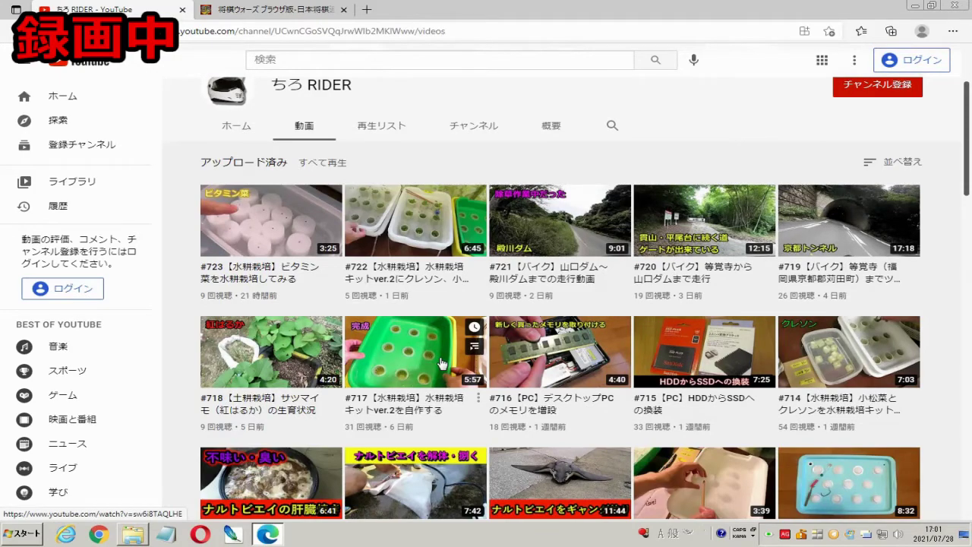
pyautogui.scroll(-1, 443, 363)
pyautogui.scroll(-1, 443, 363)
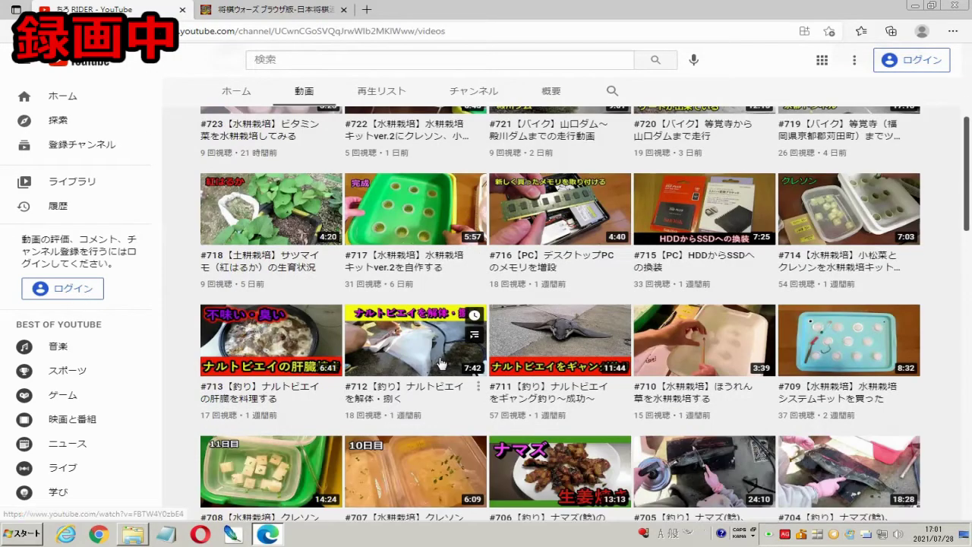
pyautogui.scroll(2, 565, 340)
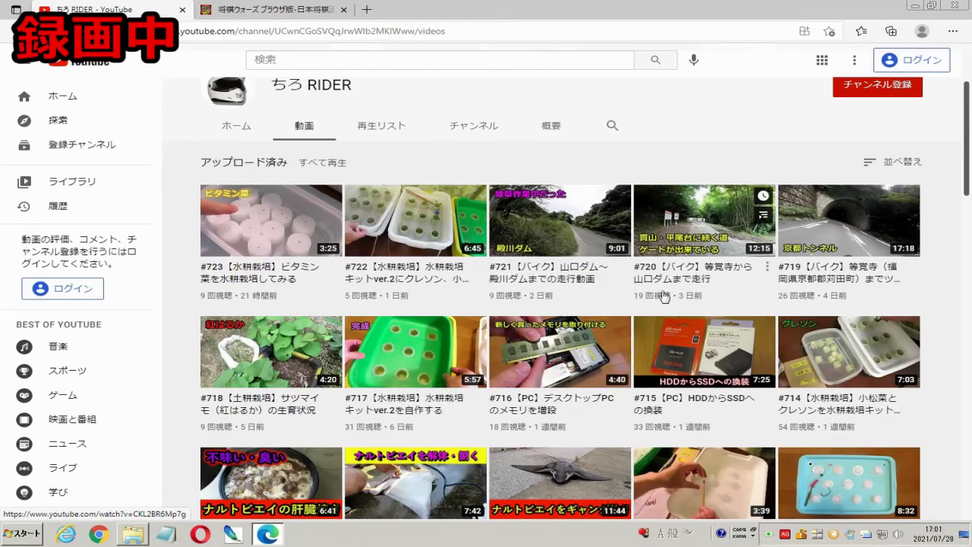
pyautogui.click(681, 236)
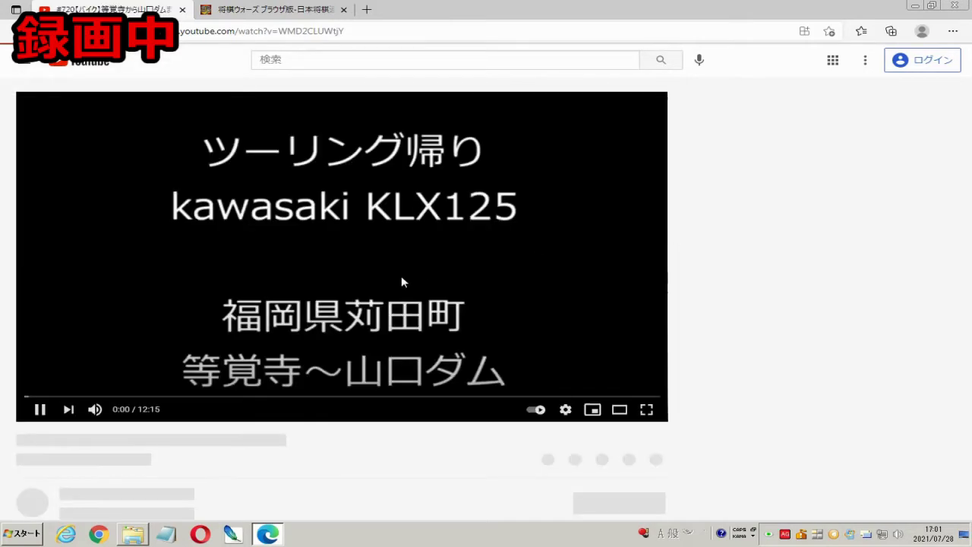
# - Jump forward in the video to about 2:22 and on to about 5:20
pyautogui.moveTo(94, 403)
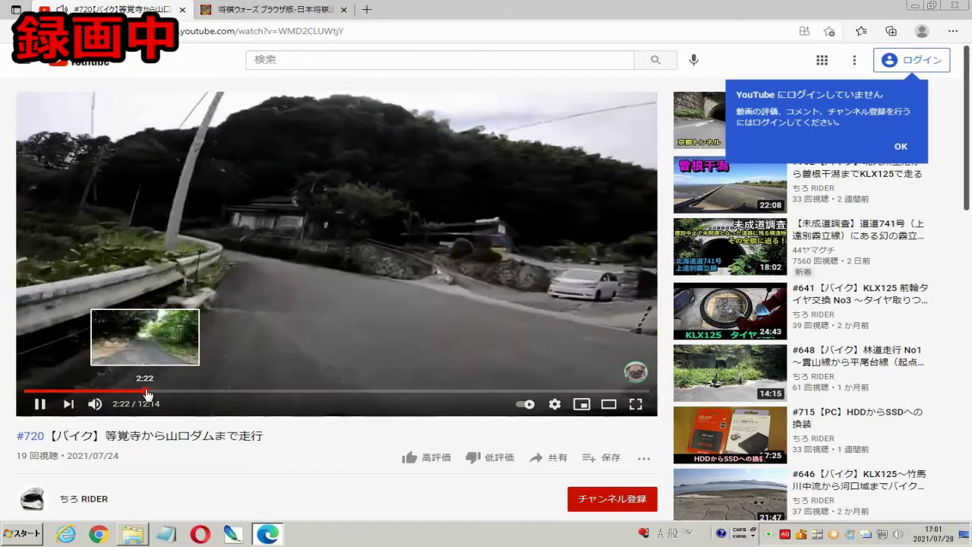
pyautogui.click(151, 392)
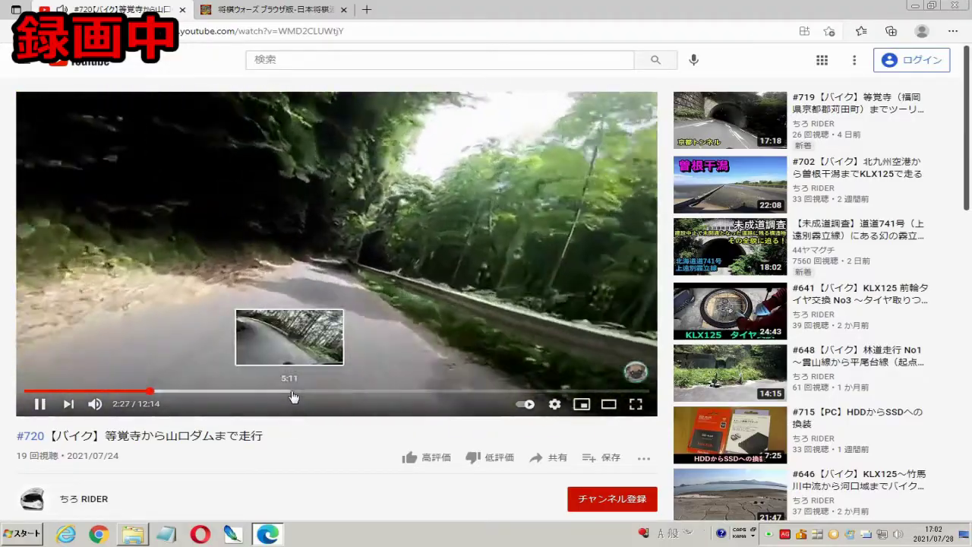
pyautogui.click(300, 392)
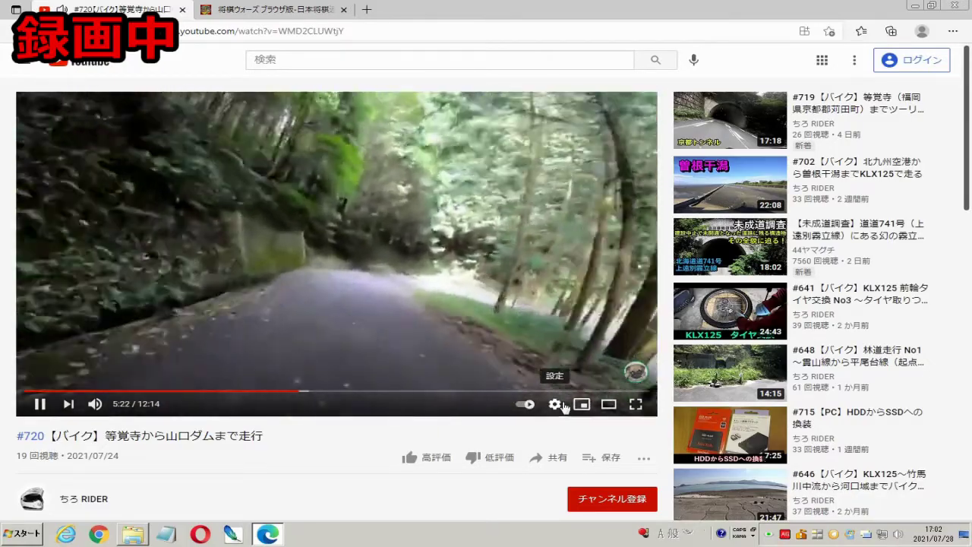
# - Set the video quality to 1080p60 and replay it from an earlier point before pausing playback
pyautogui.click(557, 405)
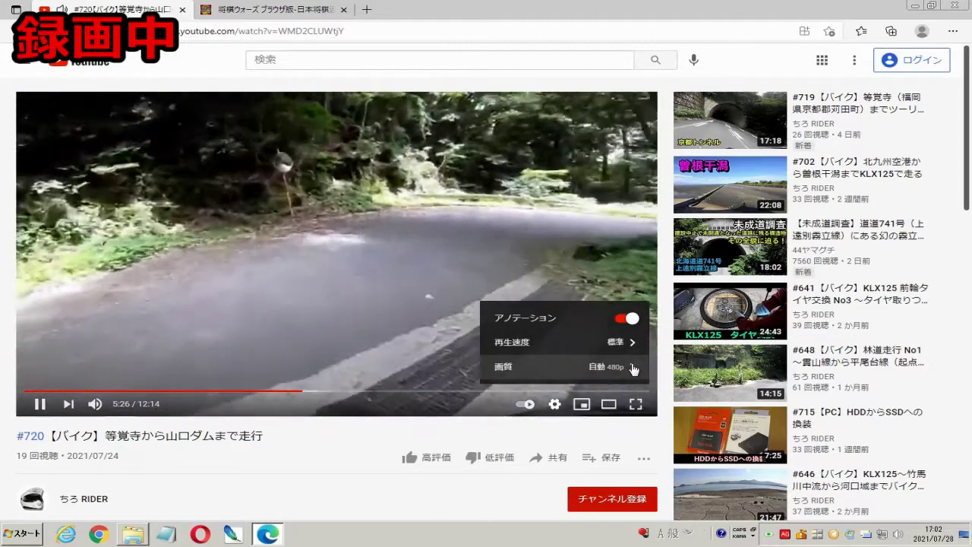
pyautogui.click(630, 367)
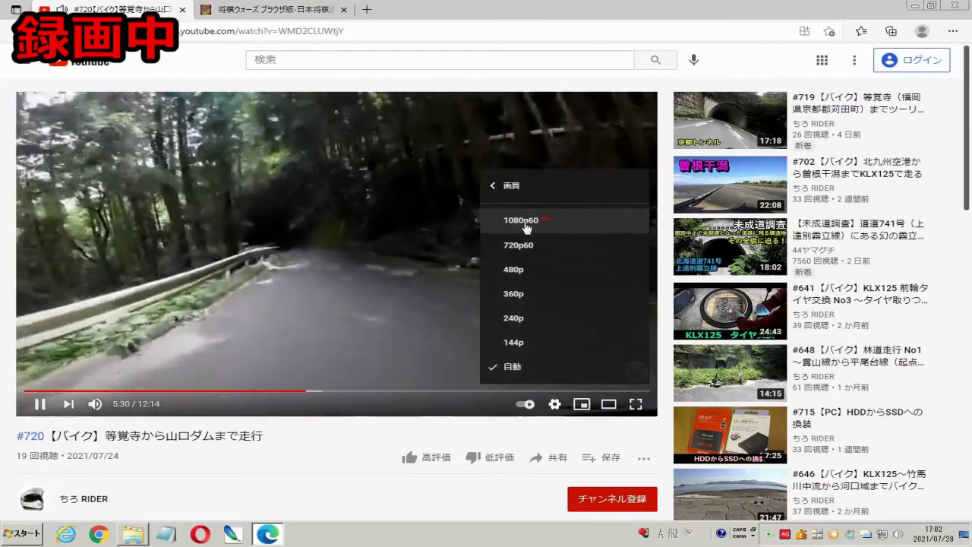
pyautogui.click(524, 220)
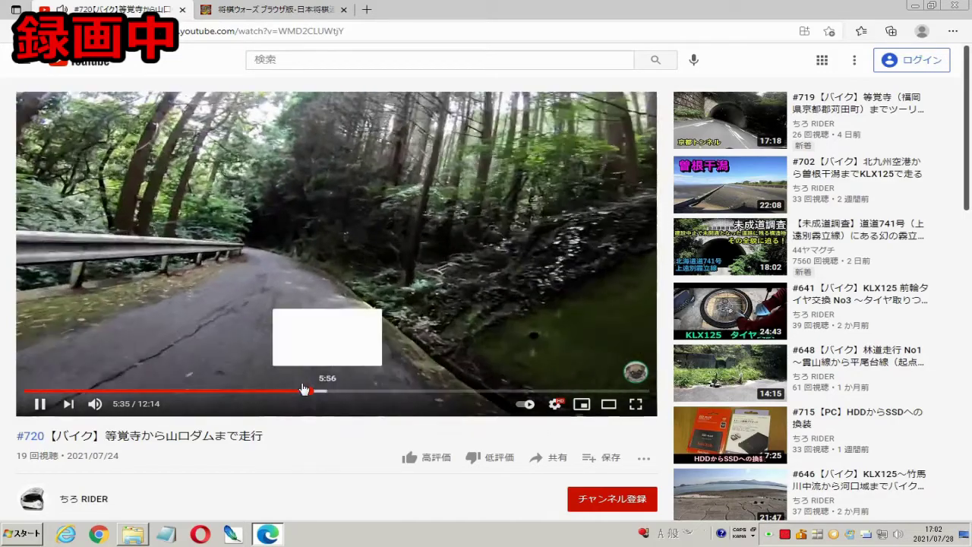
pyautogui.click(253, 392)
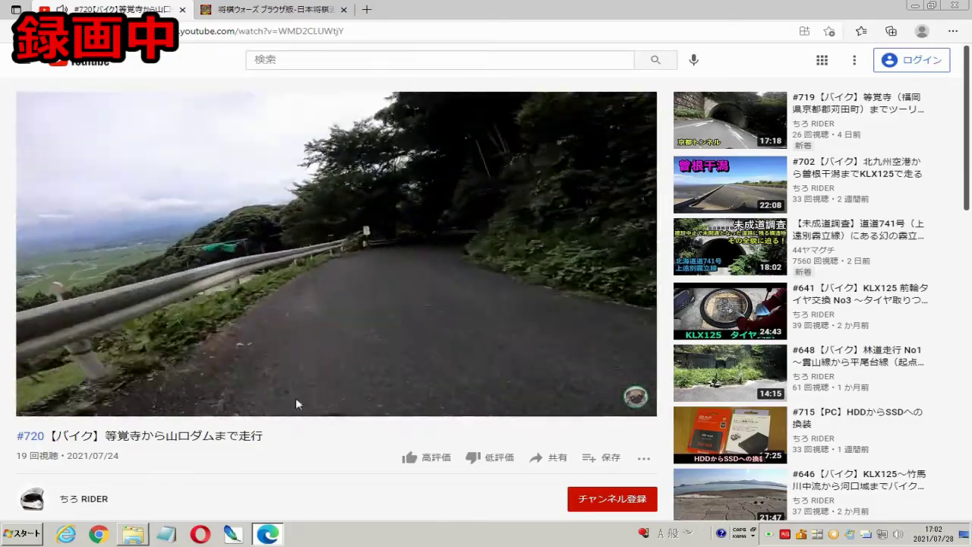
pyautogui.click(309, 291)
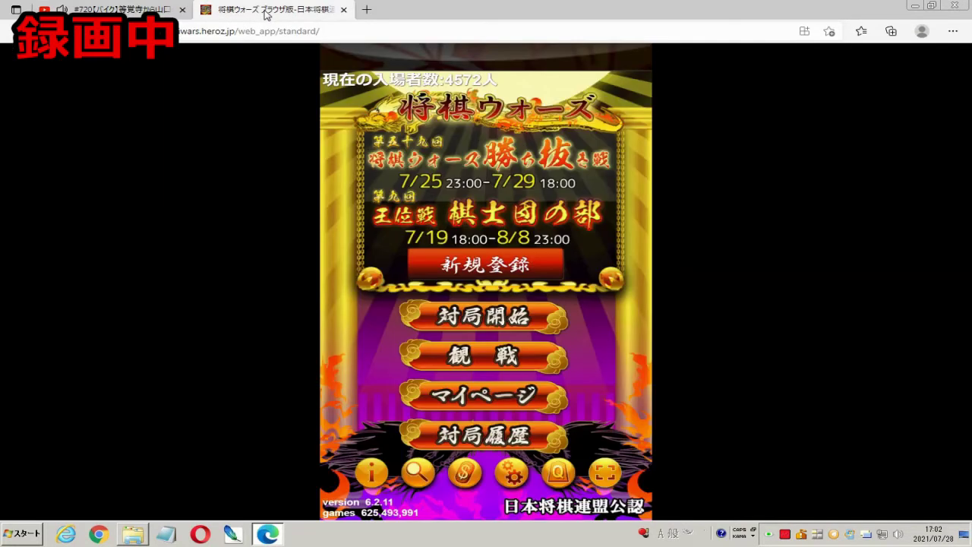
# - Switch to the 将棋ウォーズ browser page and open its 観戦 section to watch games
pyautogui.click(267, 10)
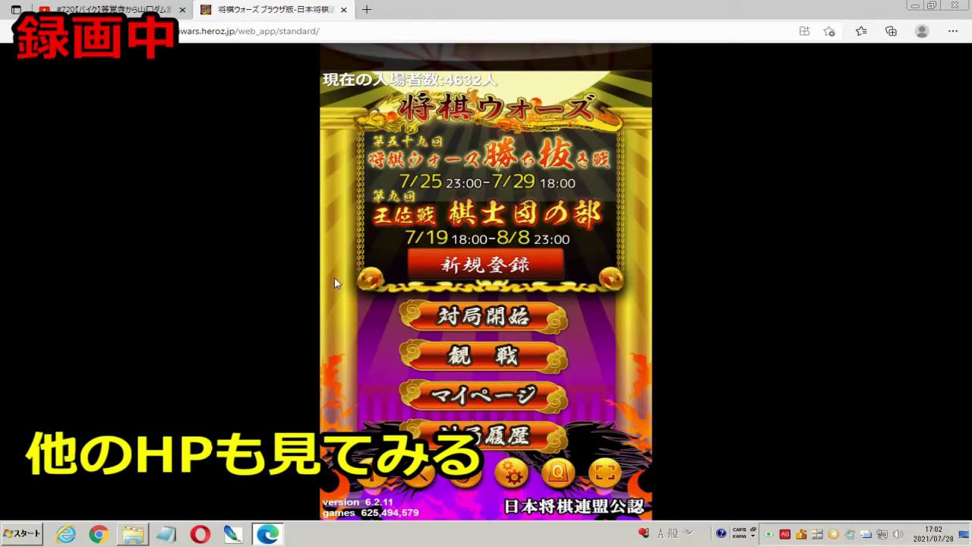
pyautogui.click(448, 357)
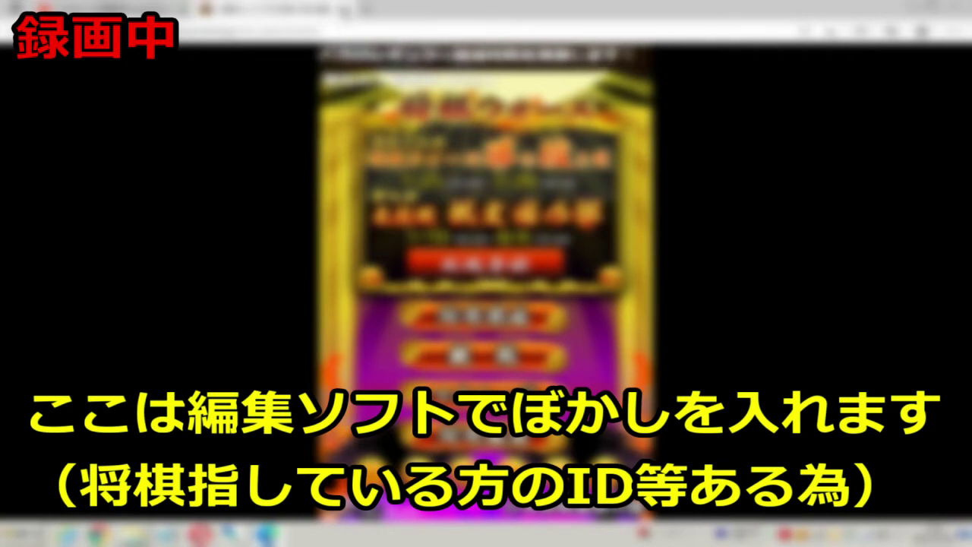
# - Close the 将棋ウォーズ page, confirm leaving it, and close the Edge window
pyautogui.click(334, 15)
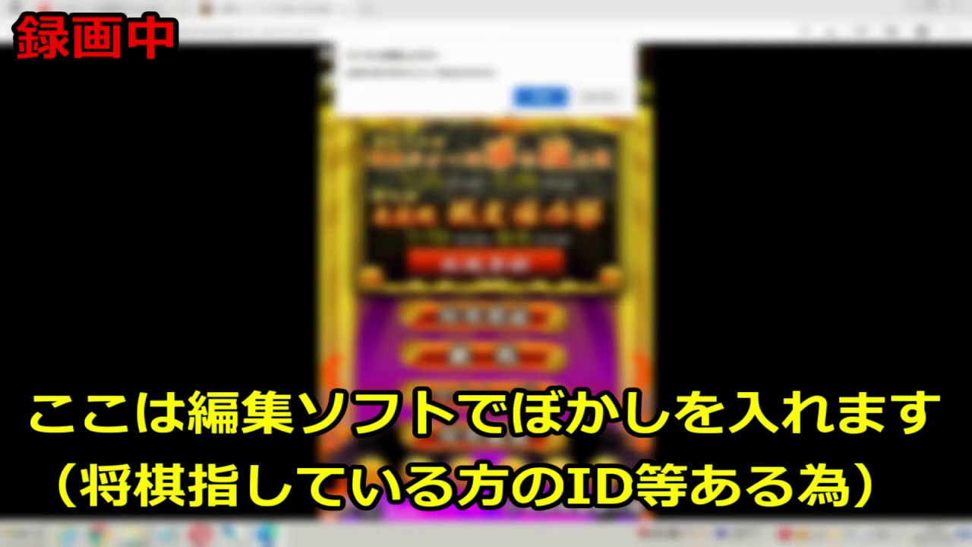
pyautogui.click(543, 97)
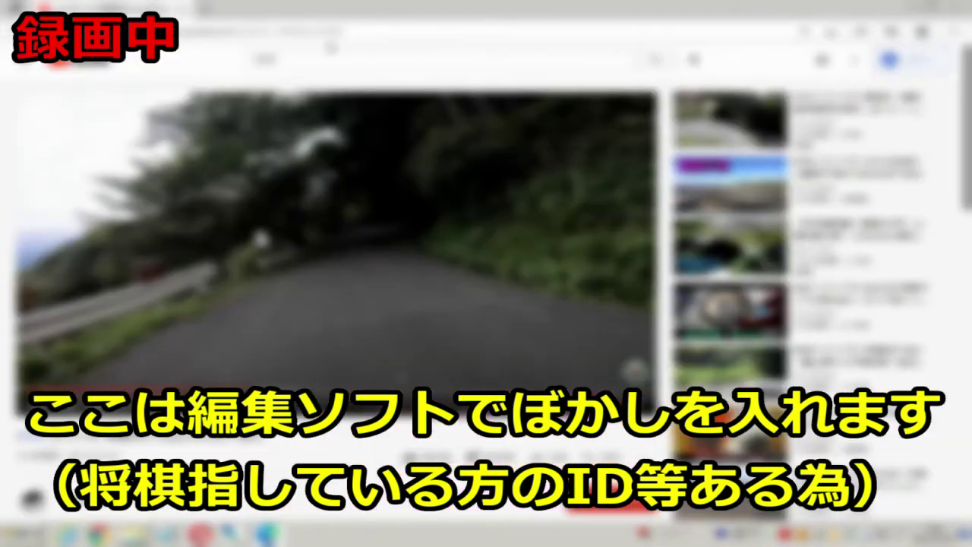
pyautogui.click(207, 25)
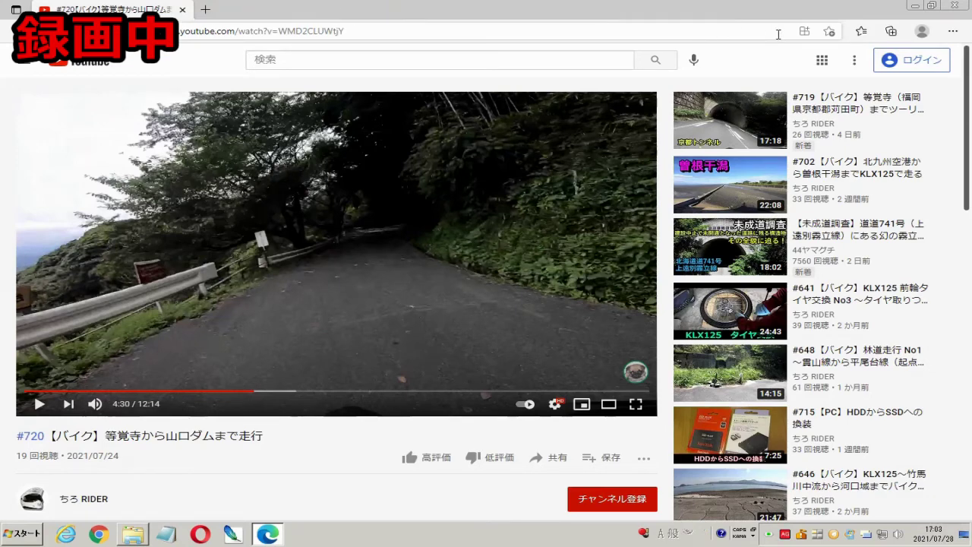
pyautogui.click(949, 6)
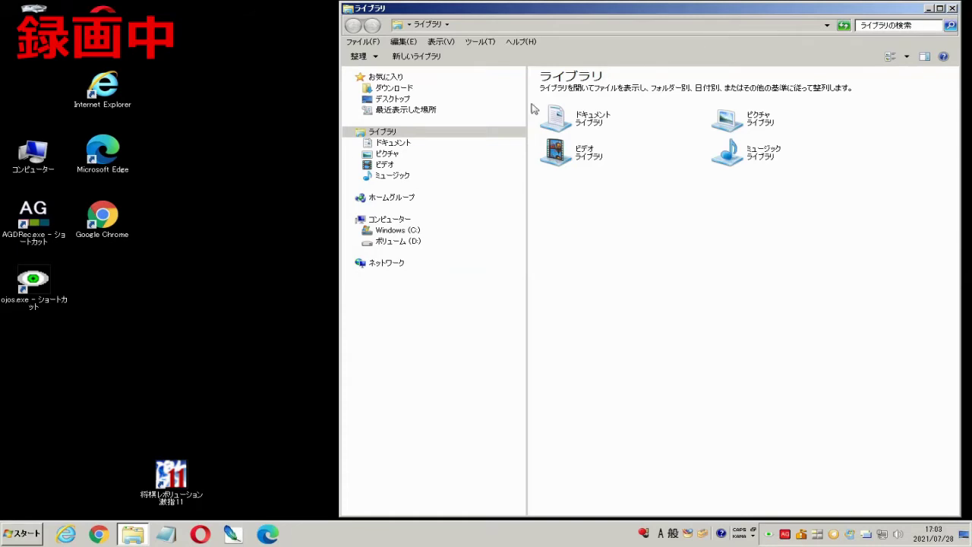
# - Launch 将棋レボリューション 激指11 from the desktop and run it without registering a serial number
pyautogui.click(254, 178)
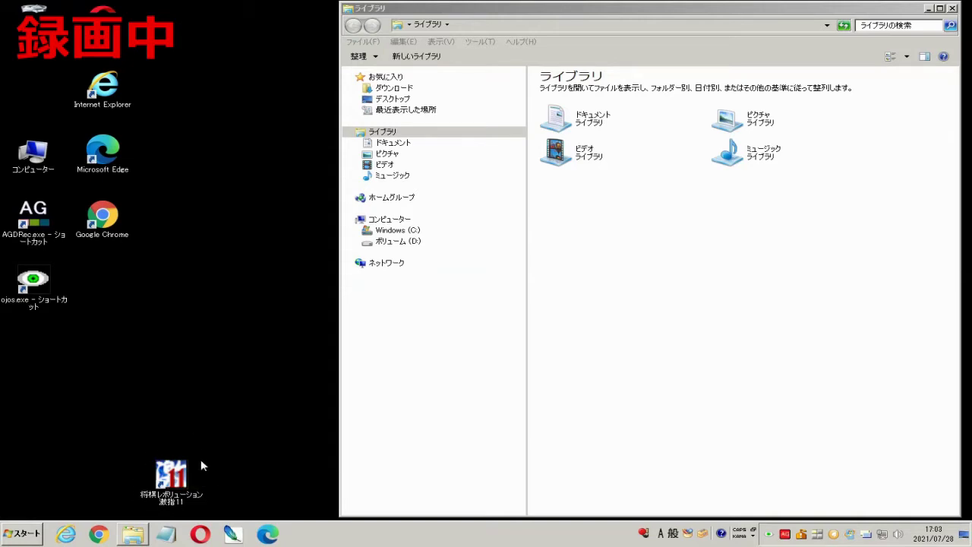
pyautogui.doubleClick(177, 473)
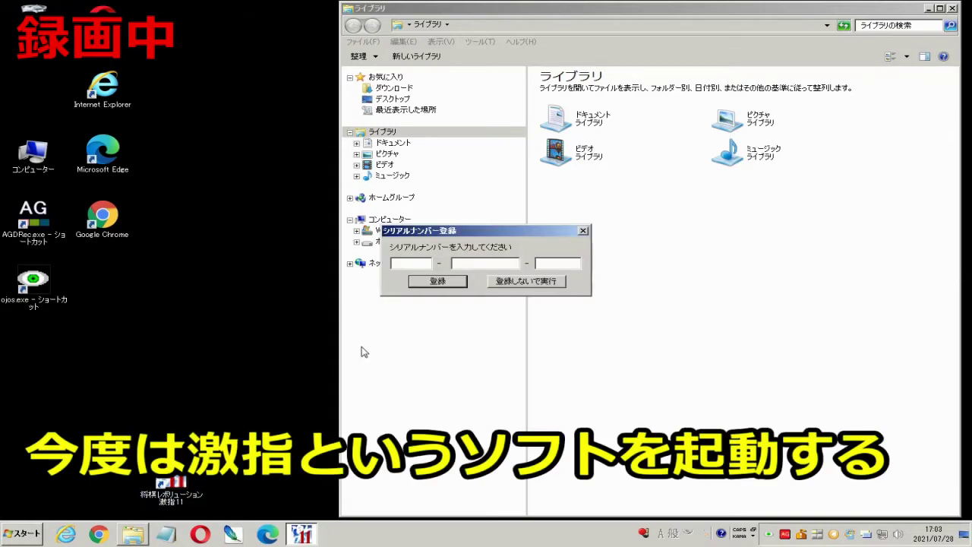
pyautogui.click(513, 282)
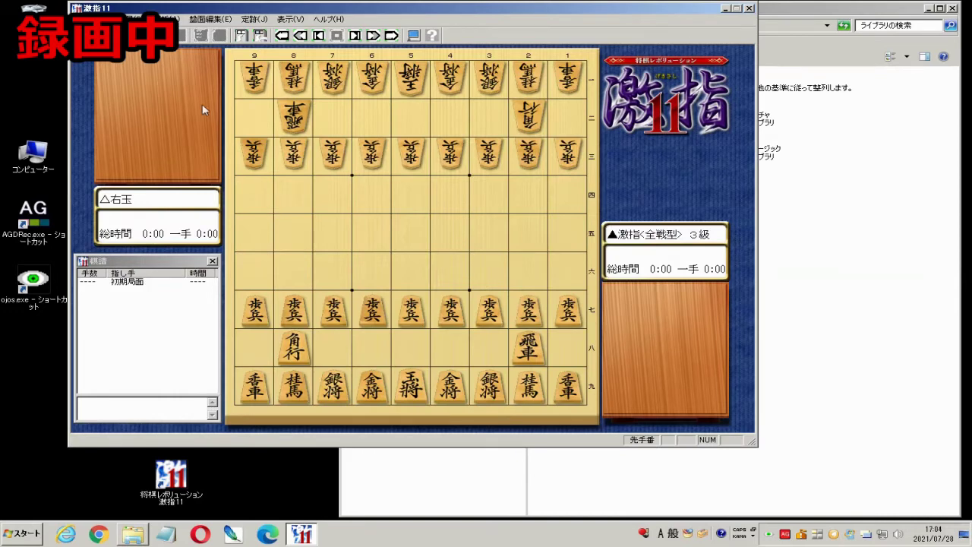
# - Start a new 平手 game from the initial position, with the computer (激指, 3級) as 先手 and a human as 後手
pyautogui.click(134, 17)
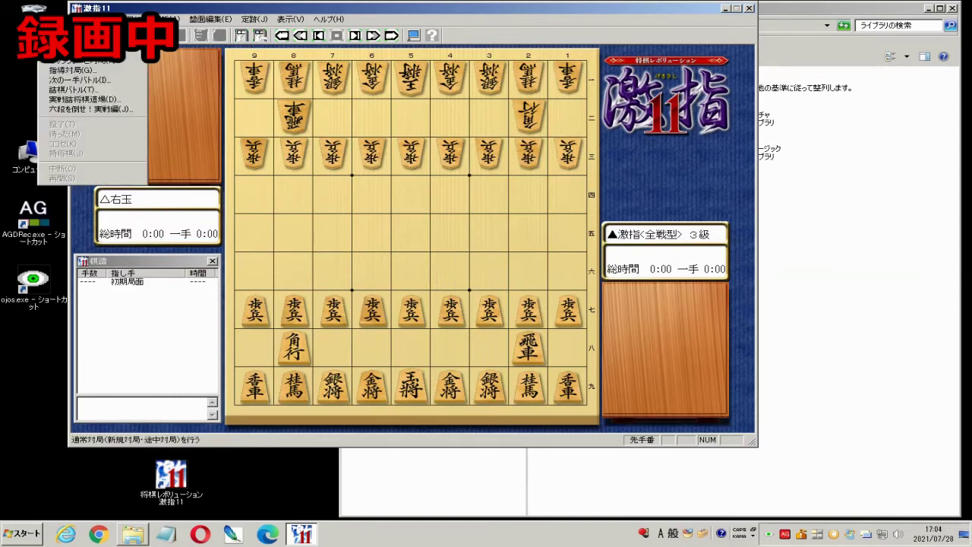
pyautogui.click(137, 65)
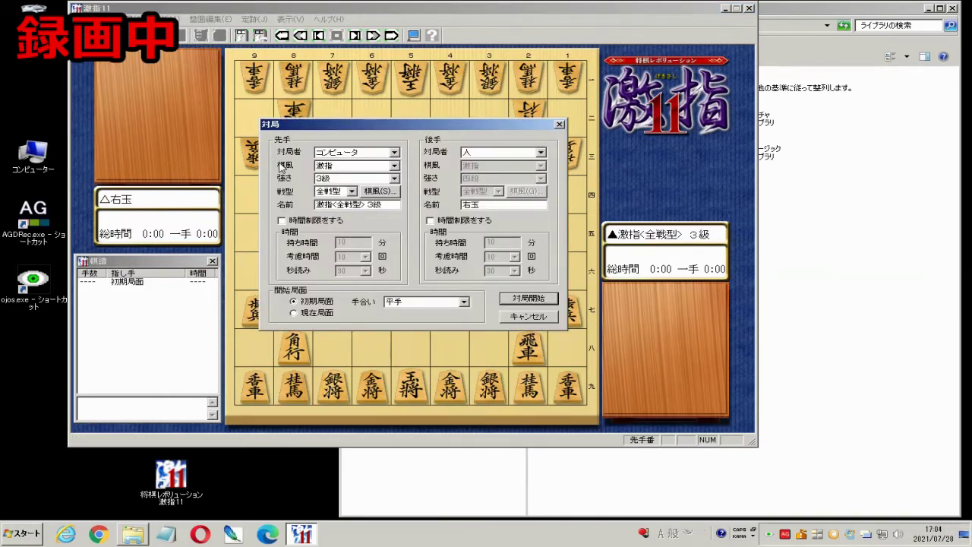
pyautogui.click(514, 301)
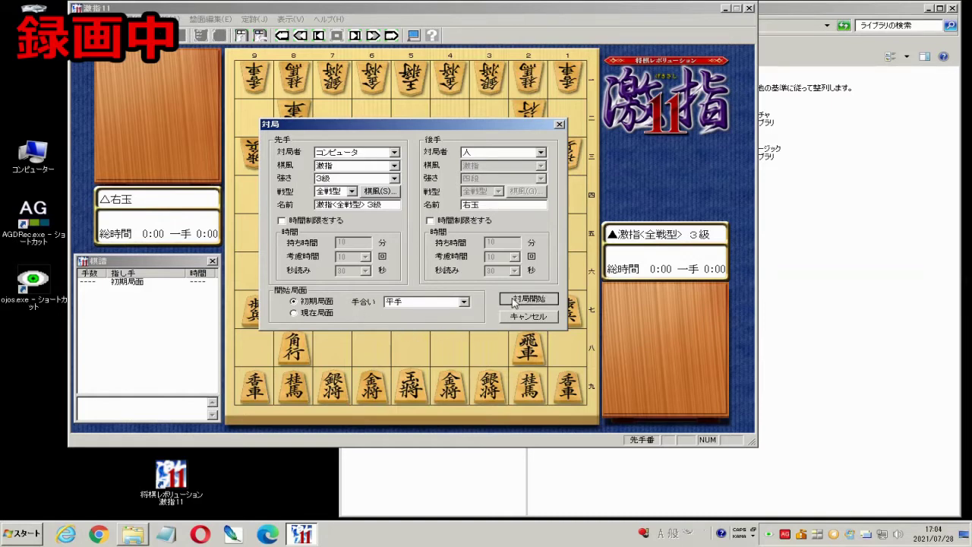
pyautogui.click(463, 273)
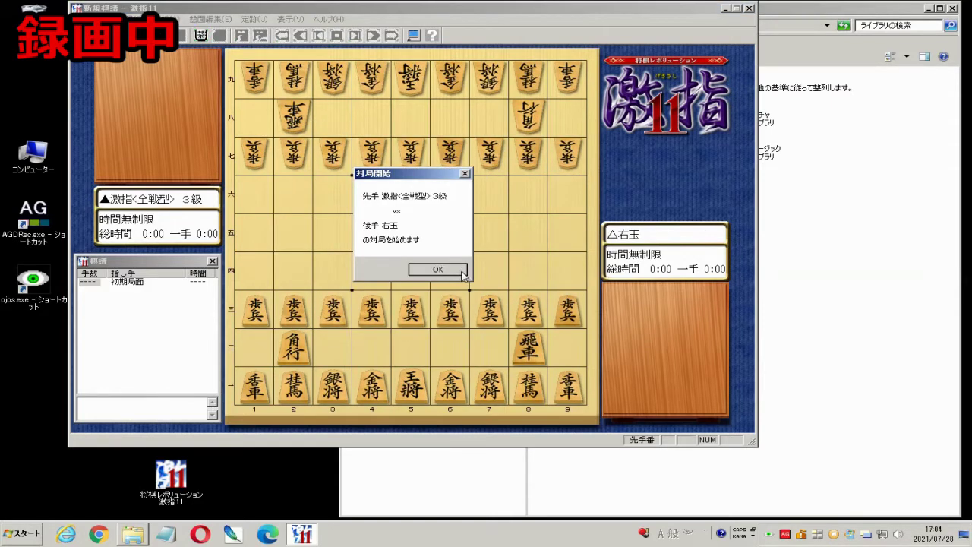
# - Play the opening moves 3四歩, 4四歩, 4二銀, 4三銀 and 3三角 as 後手
pyautogui.moveTo(347, 311); pyautogui.dragTo(344, 280)
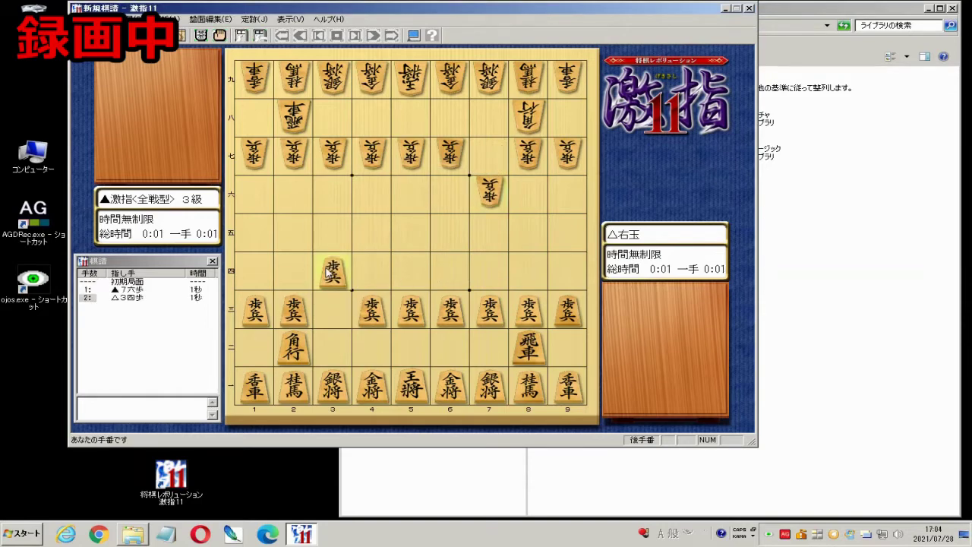
pyautogui.moveTo(371, 311); pyautogui.dragTo(370, 275)
pyautogui.moveTo(330, 389); pyautogui.dragTo(362, 314)
pyautogui.moveTo(298, 348); pyautogui.dragTo(335, 325)
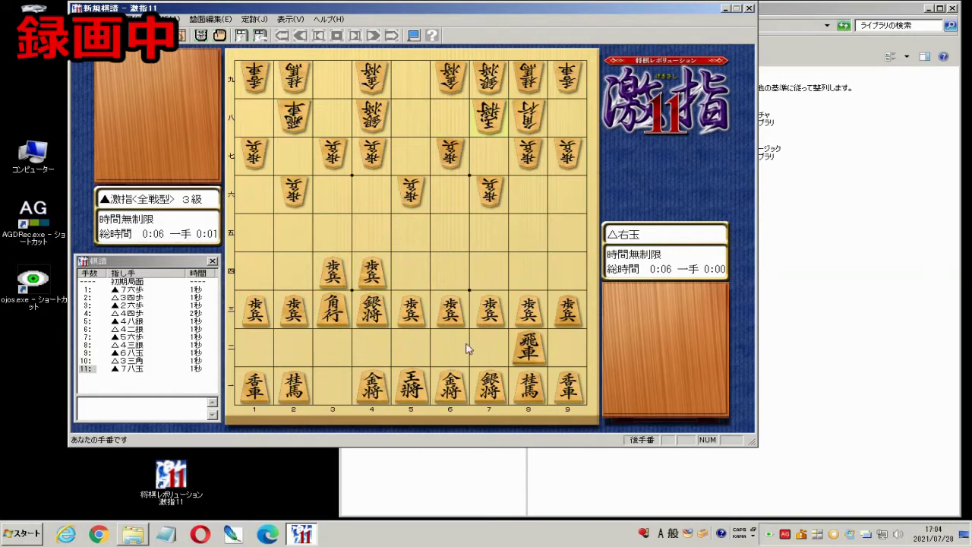
# - Continue the game as 後手 with 6二銀, 6四歩, 7四歩 and 3二金
pyautogui.moveTo(486, 375); pyautogui.dragTo(453, 346)
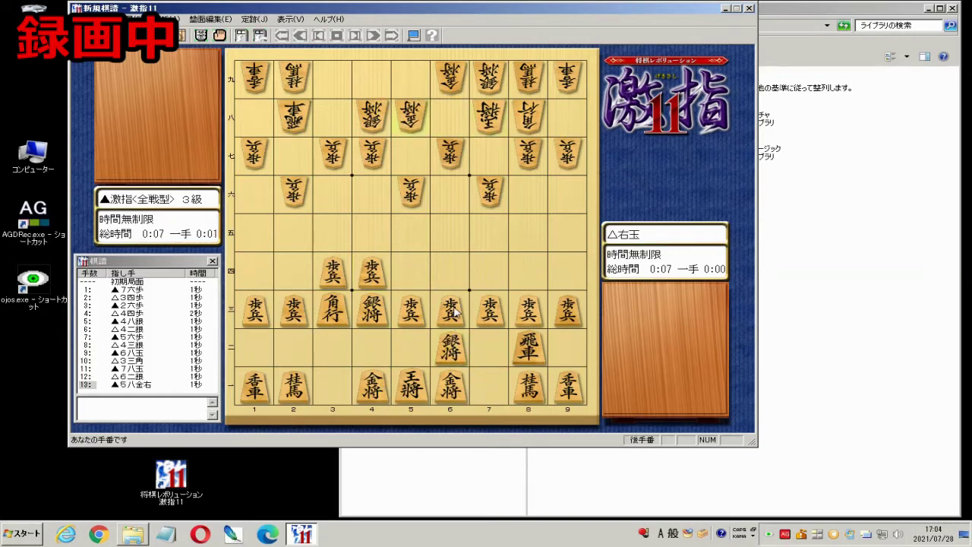
pyautogui.moveTo(450, 309); pyautogui.dragTo(450, 272)
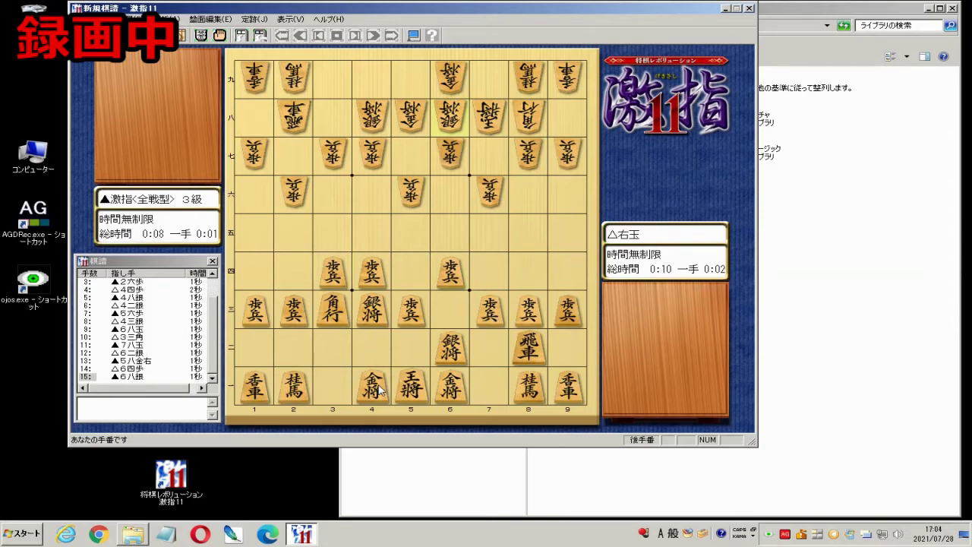
pyautogui.moveTo(489, 317); pyautogui.dragTo(490, 286)
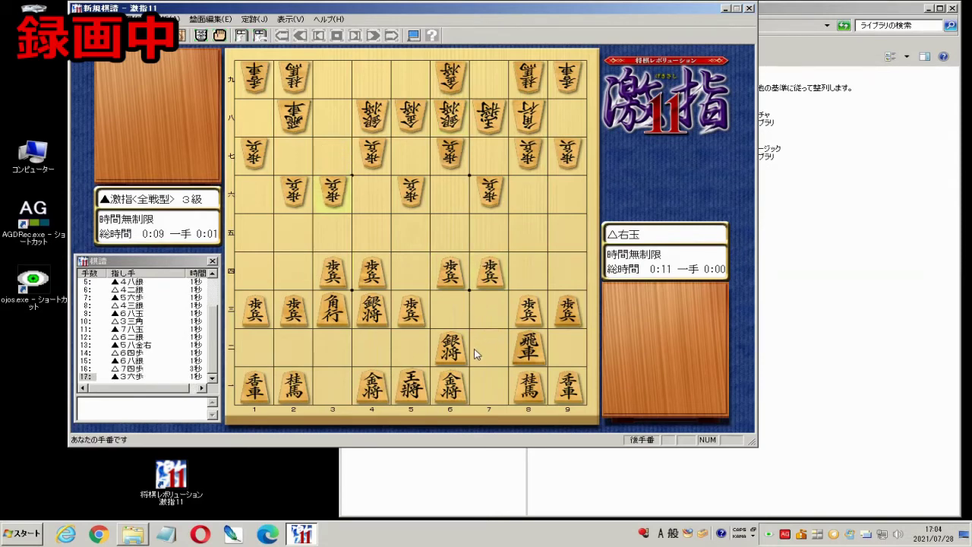
pyautogui.moveTo(387, 390); pyautogui.dragTo(334, 348)
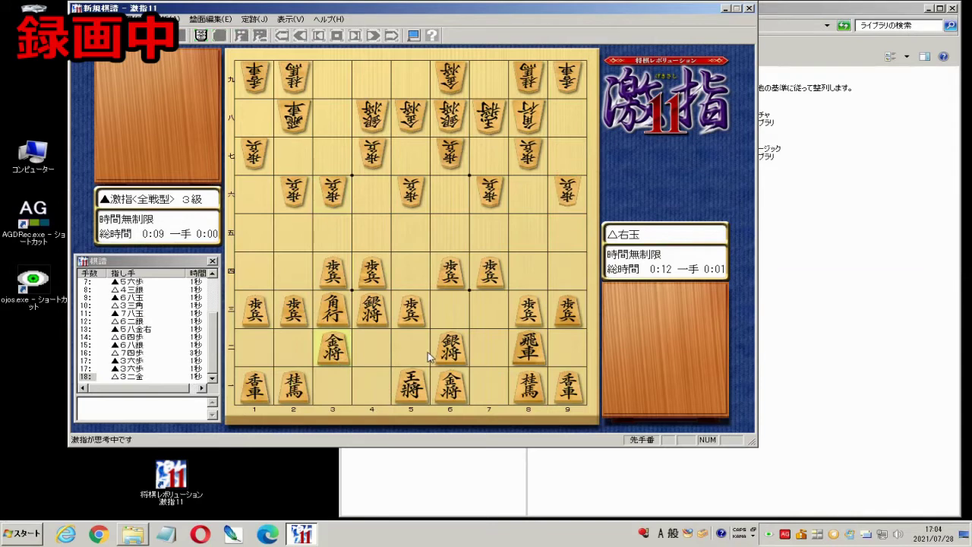
# - Play 9四歩, 6三銀, 7三桂, 8四歩 and 8五歩 as 後手
pyautogui.moveTo(567, 308); pyautogui.dragTo(565, 271)
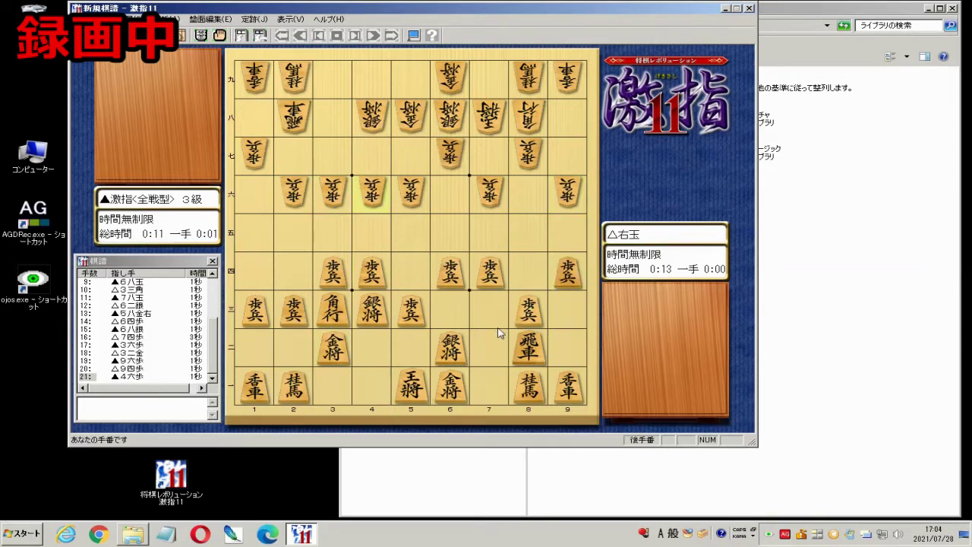
pyautogui.moveTo(450, 348); pyautogui.dragTo(451, 309)
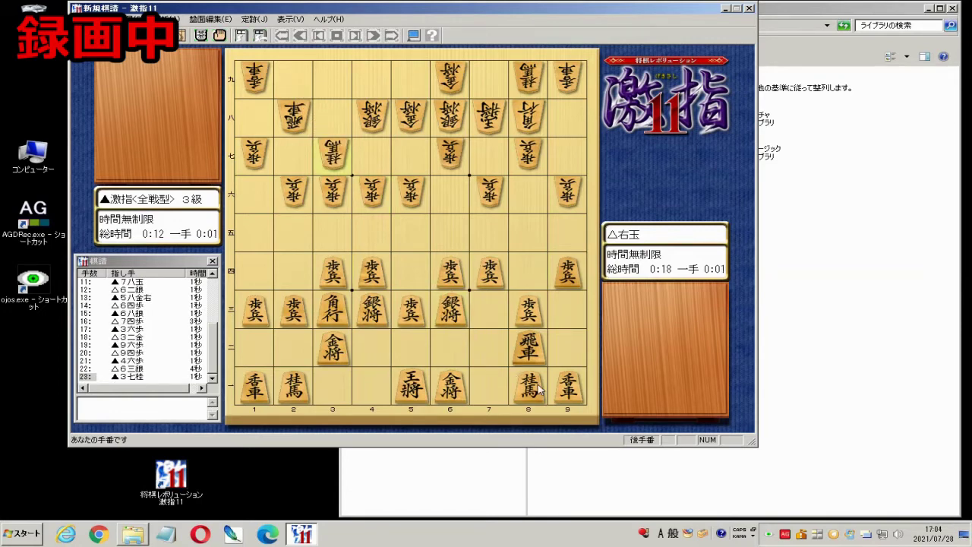
pyautogui.moveTo(539, 389); pyautogui.dragTo(529, 270)
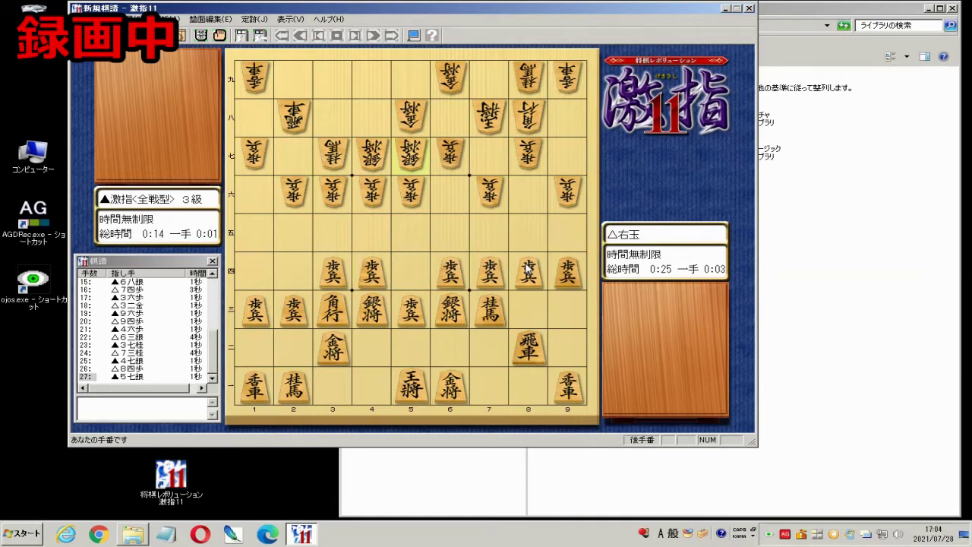
pyautogui.moveTo(528, 267); pyautogui.dragTo(528, 232)
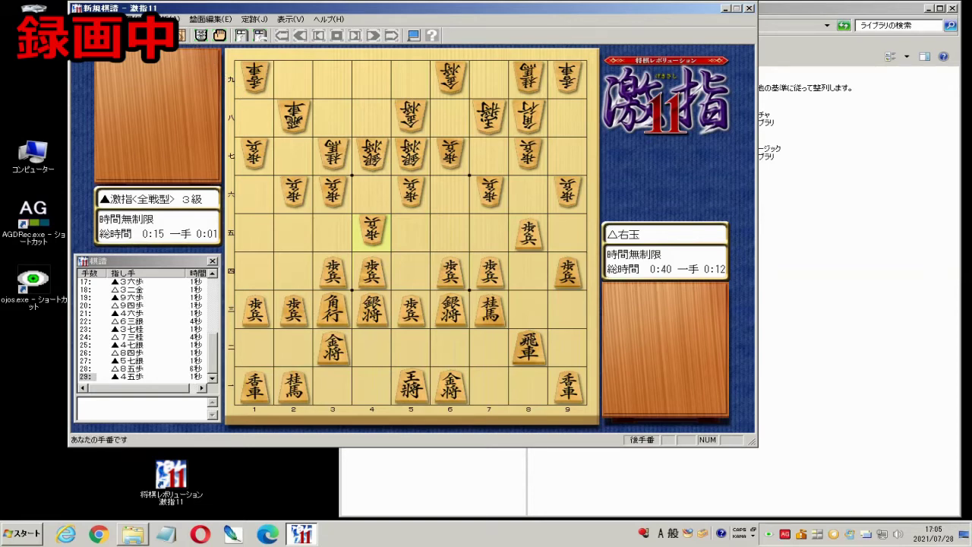
# - Suspend the shogi game and close 激指11 without saving the game record
pyautogui.click(162, 18)
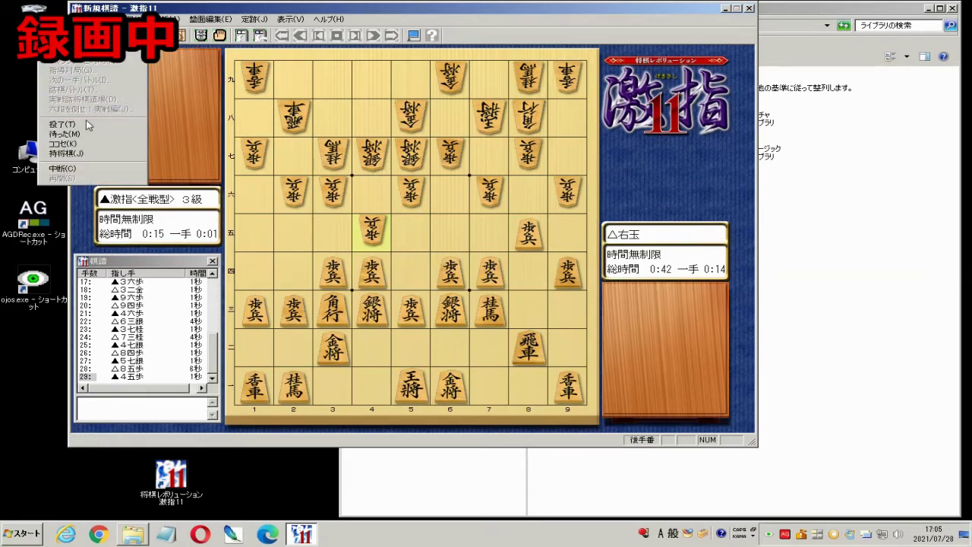
pyautogui.click(78, 168)
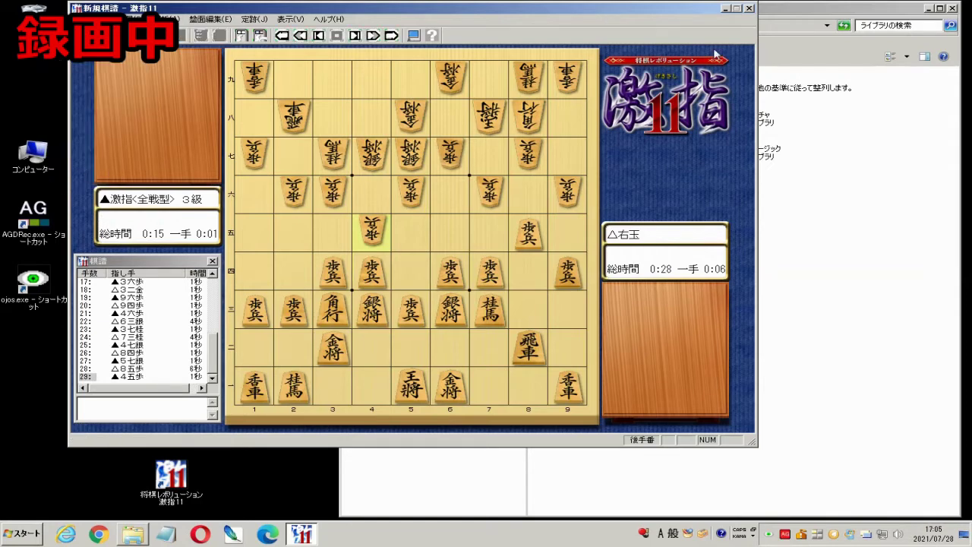
pyautogui.click(748, 9)
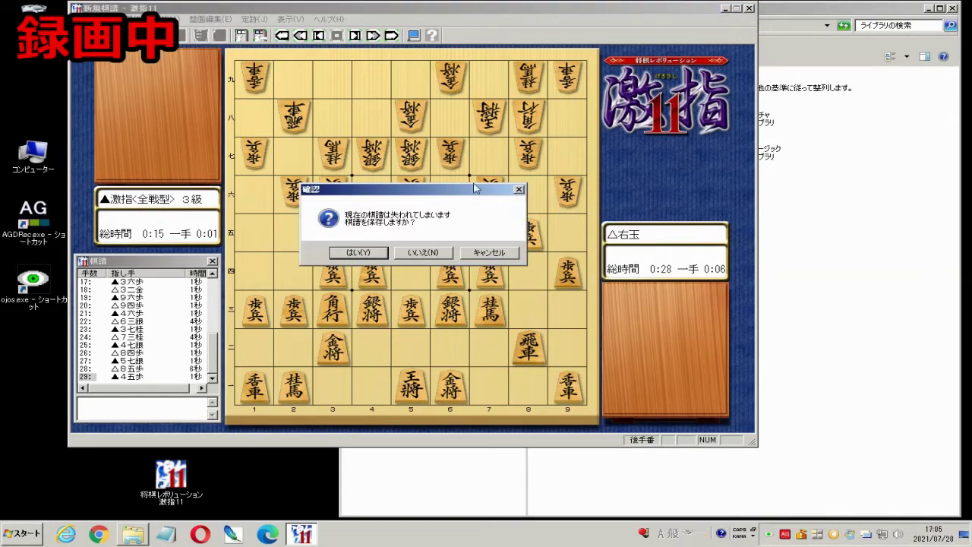
pyautogui.click(423, 253)
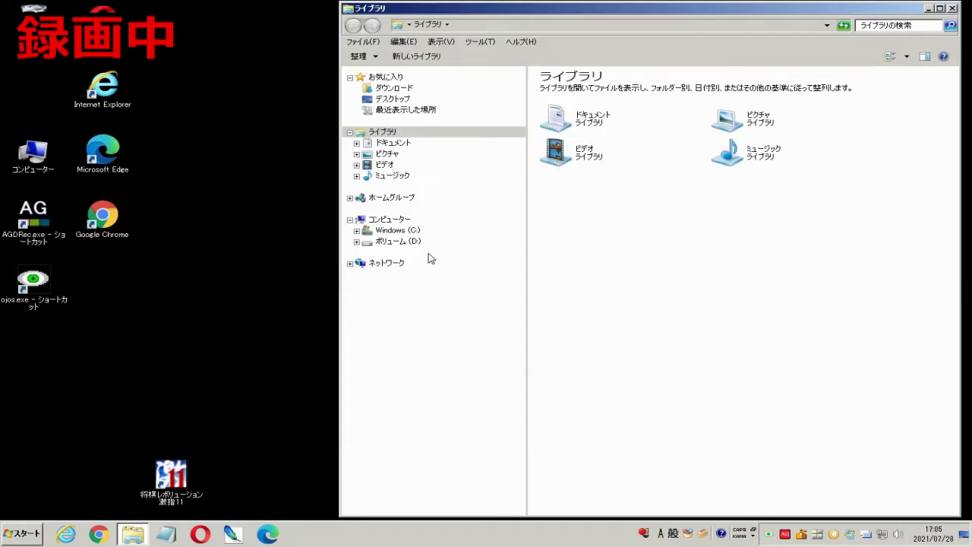
# - Stop the ongoing recording in カハマルカの瞳
pyautogui.rightClick(770, 538)
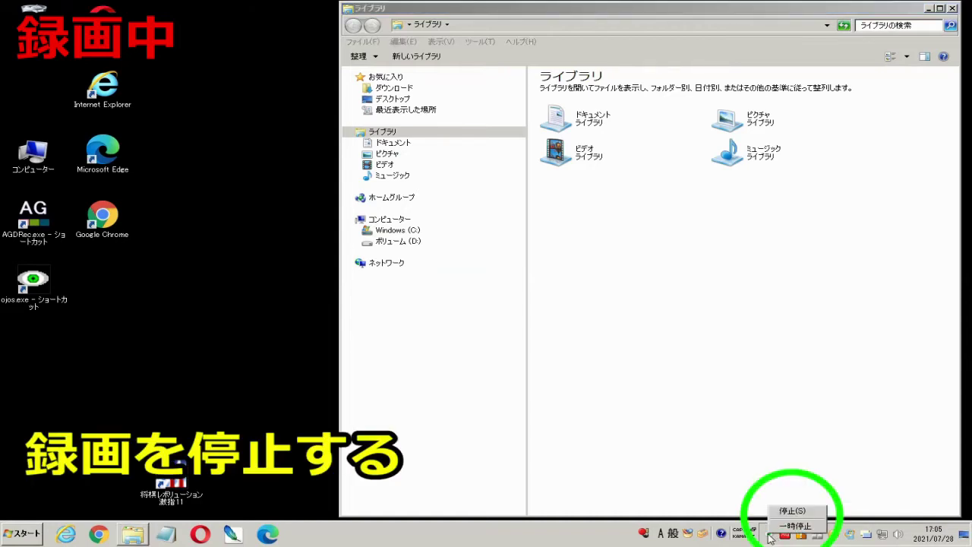
pyautogui.click(782, 512)
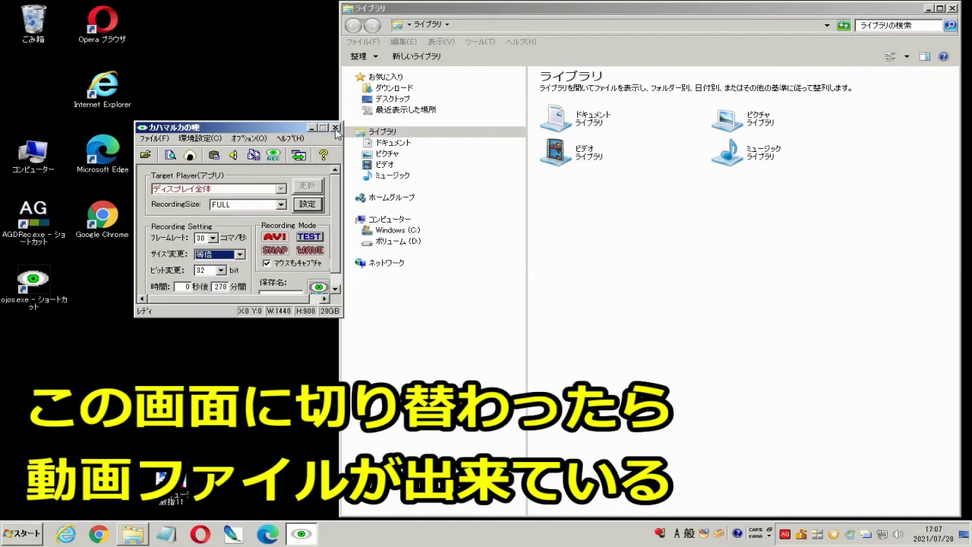
# - Check the video save folder in the recorder's AVI basic settings, leaving the folder unchanged, and close the settings
pyautogui.click(200, 138)
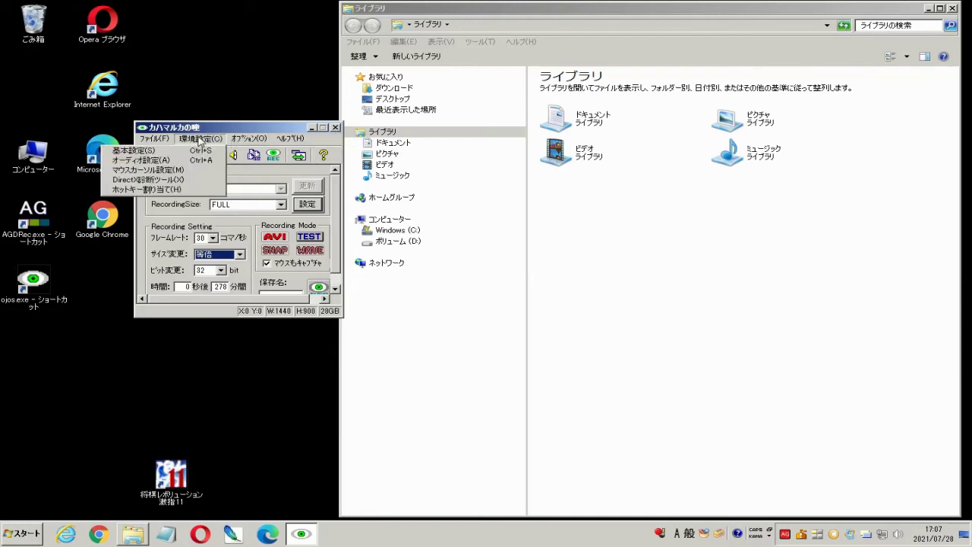
pyautogui.click(196, 151)
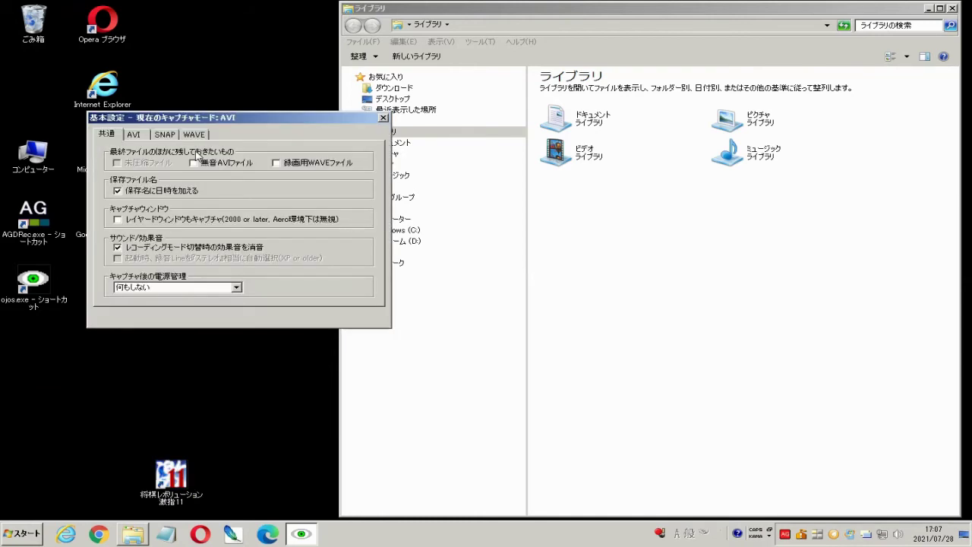
pyautogui.click(134, 135)
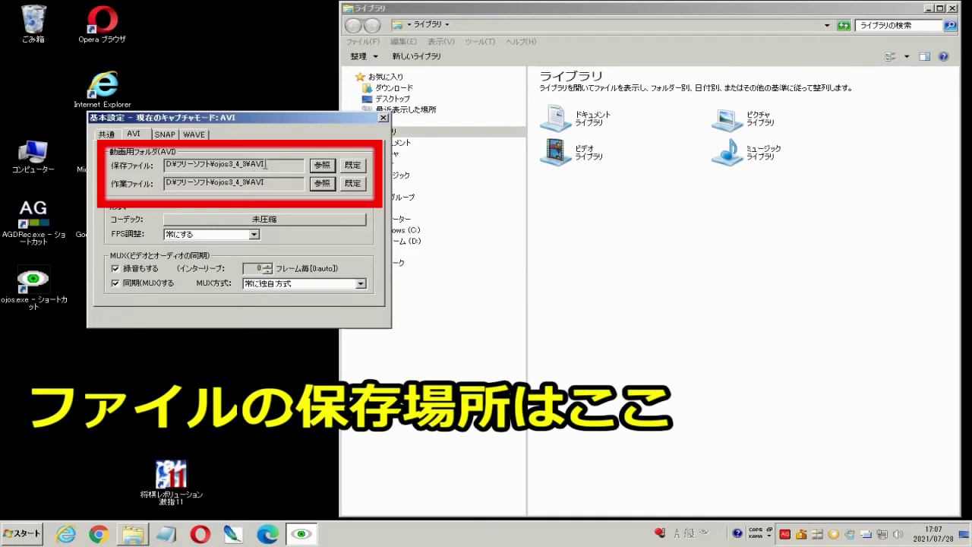
pyautogui.click(322, 165)
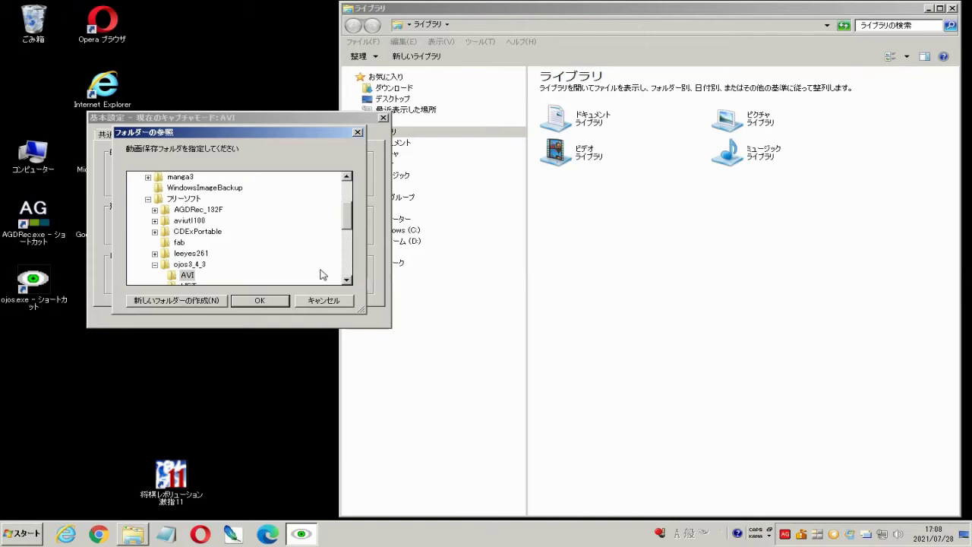
pyautogui.click(323, 301)
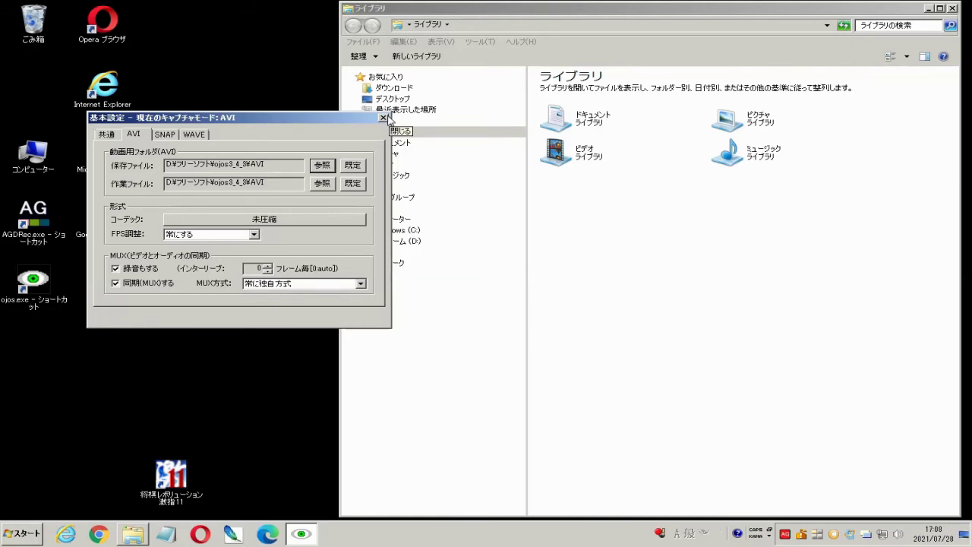
pyautogui.click(384, 118)
# - Open the recorder's video save folder D:\フリーソフト\ojos3_4_3\AVI in the file explorer
pyautogui.click(391, 240)
pyautogui.doubleClick(566, 120)
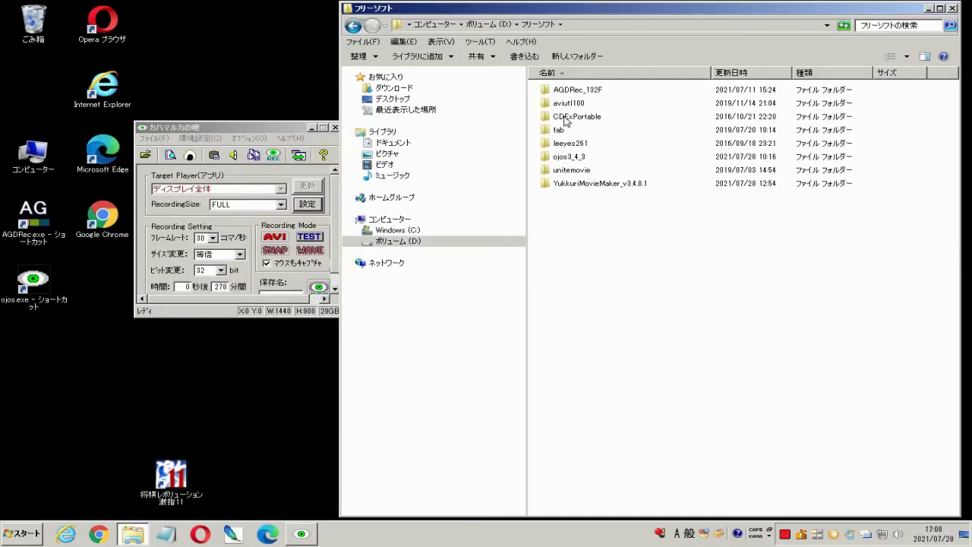
pyautogui.doubleClick(563, 157)
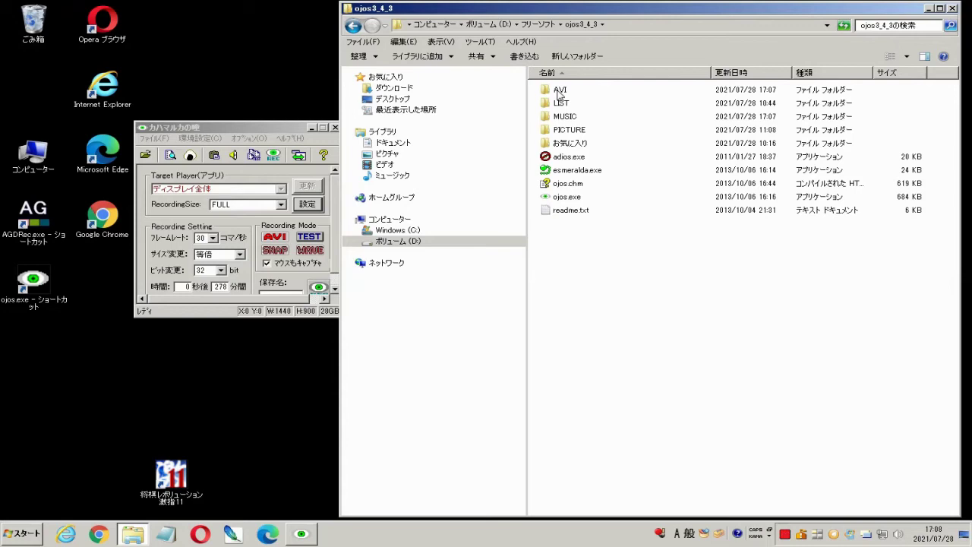
pyautogui.doubleClick(558, 91)
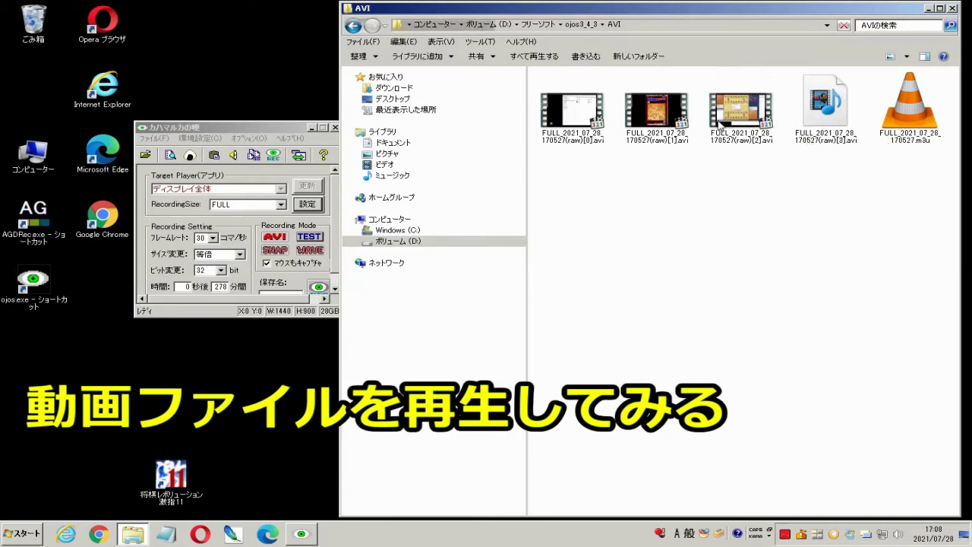
# - Play FULL_2021_07_28_170527(raw)[0].avi and add the recordings (raw)[1], (raw)[2] and (raw)[3] to the player's playlist
pyautogui.doubleClick(570, 122)
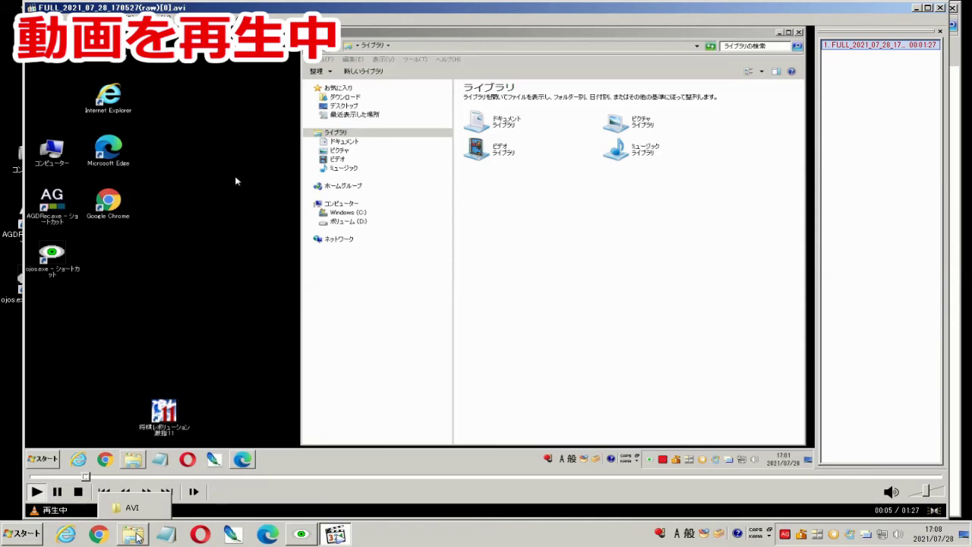
pyautogui.click(138, 537)
pyautogui.moveTo(647, 178); pyautogui.dragTo(841, 114)
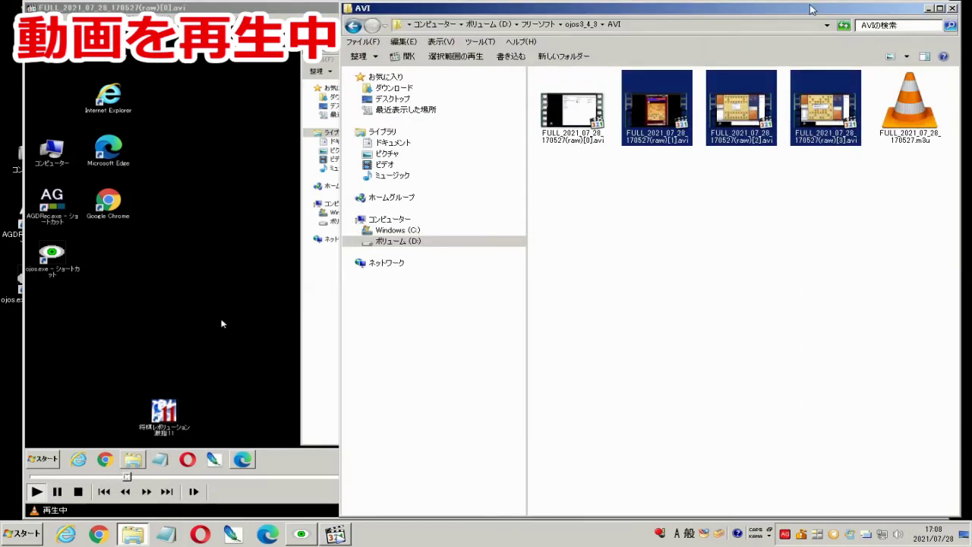
pyautogui.press('Return')
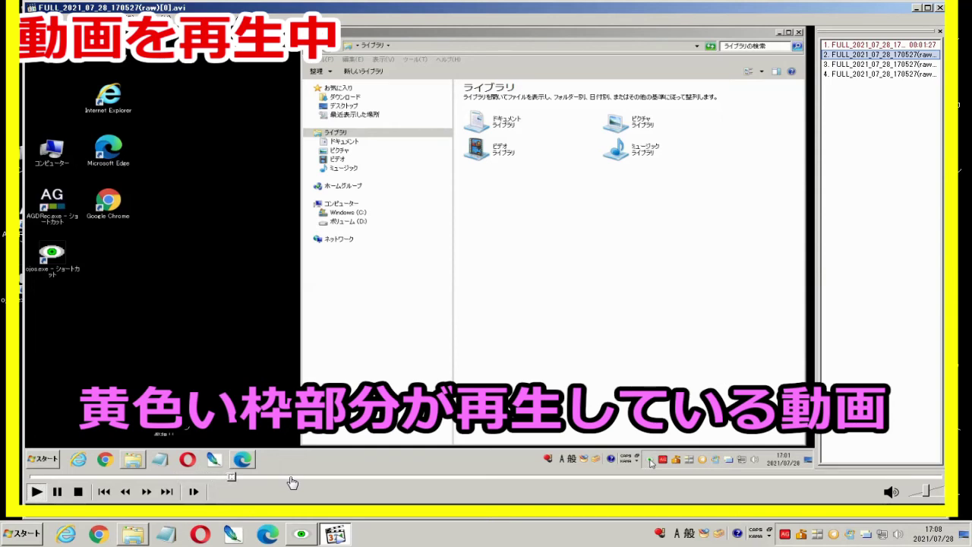
# - Skim through the first recording in stages up to about 01:25, with the playback volume raised to maximum, to check picture and sound
pyautogui.click(389, 477)
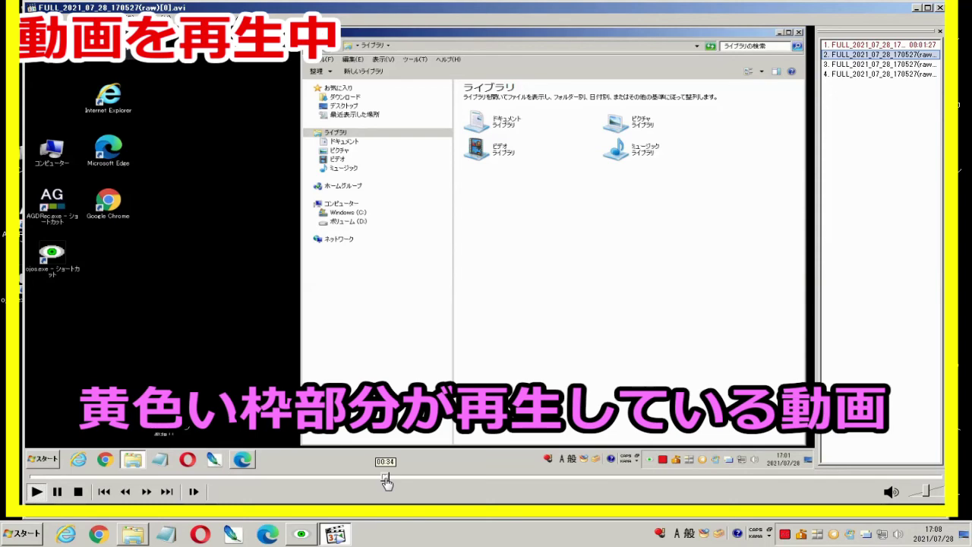
pyautogui.click(519, 477)
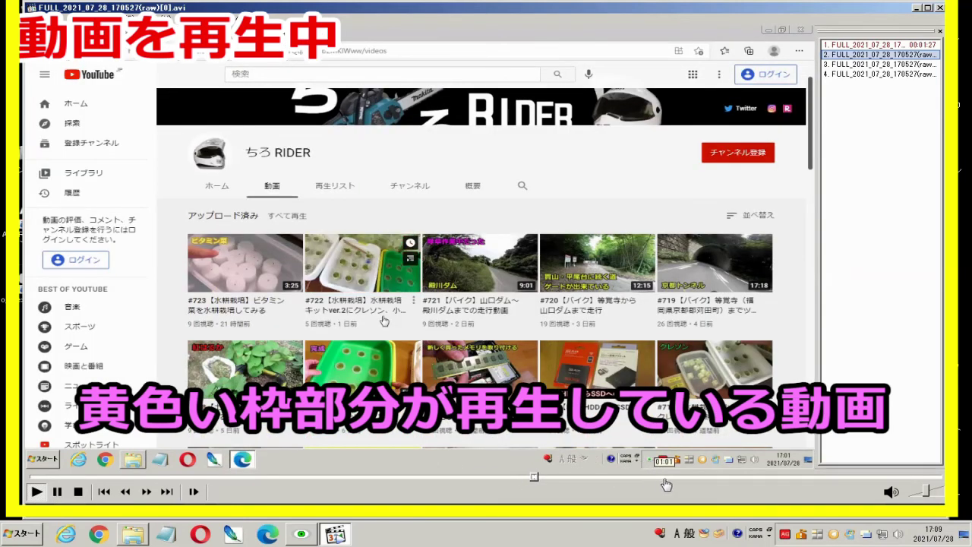
pyautogui.click(664, 476)
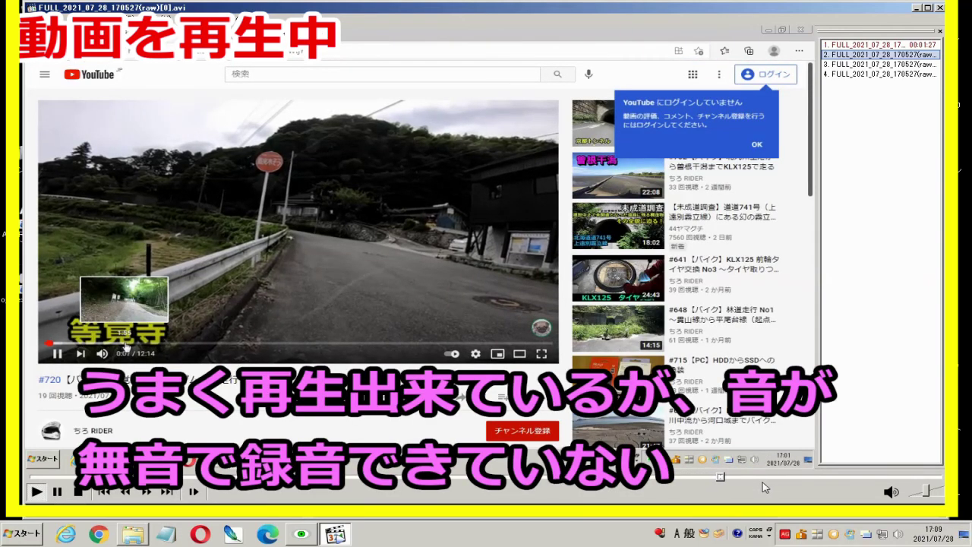
pyautogui.moveTo(937, 497)
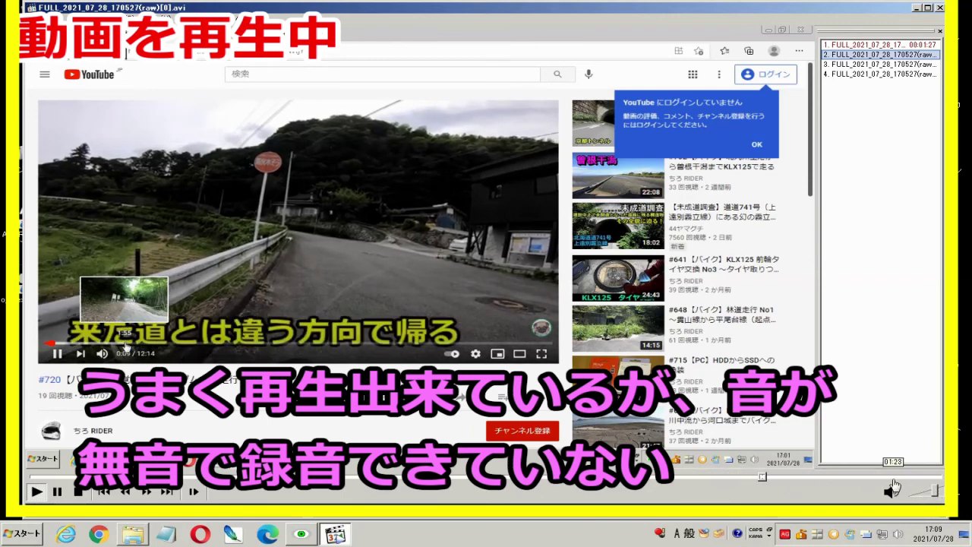
pyautogui.click(893, 481)
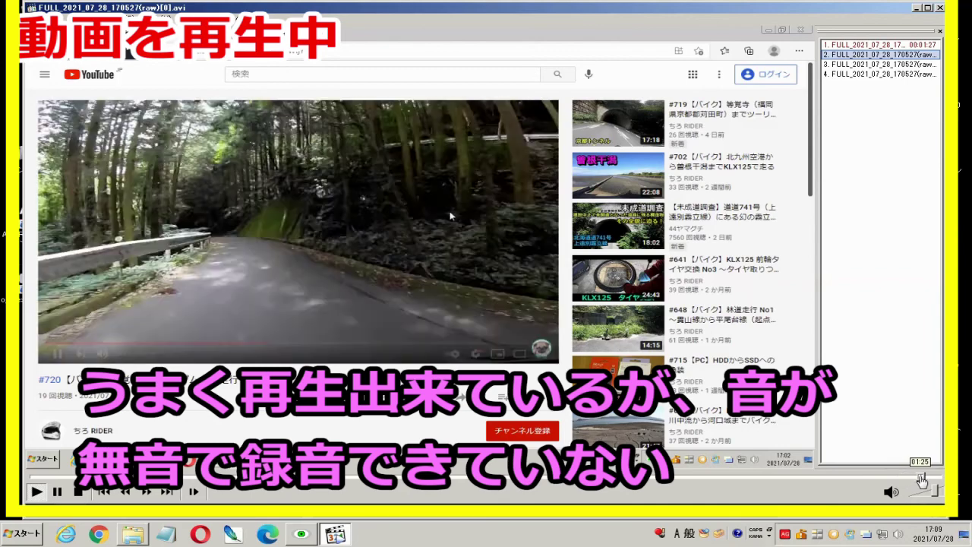
# - Play the second, third and fourth playlist recordings in turn, skipping ahead to about 00:30 in the second
pyautogui.doubleClick(913, 57)
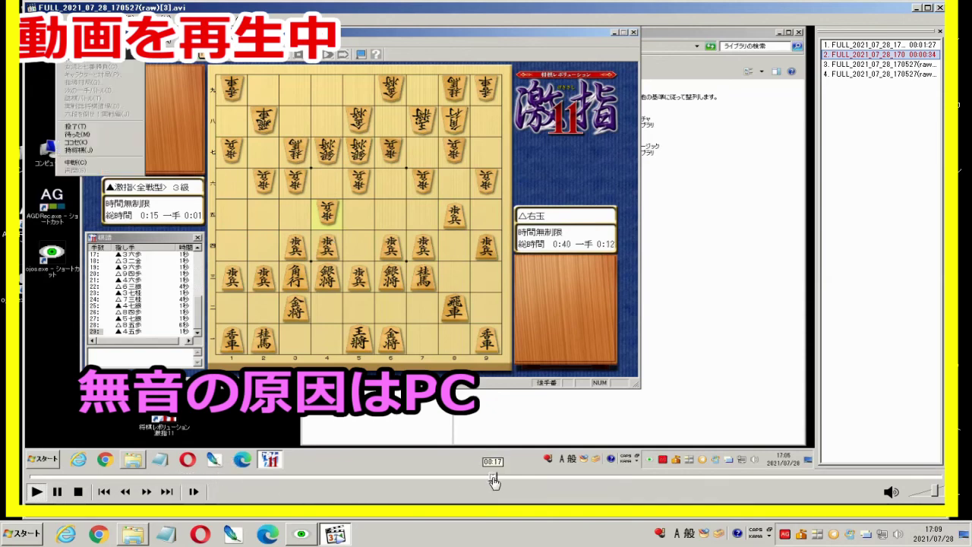
pyautogui.click(675, 481)
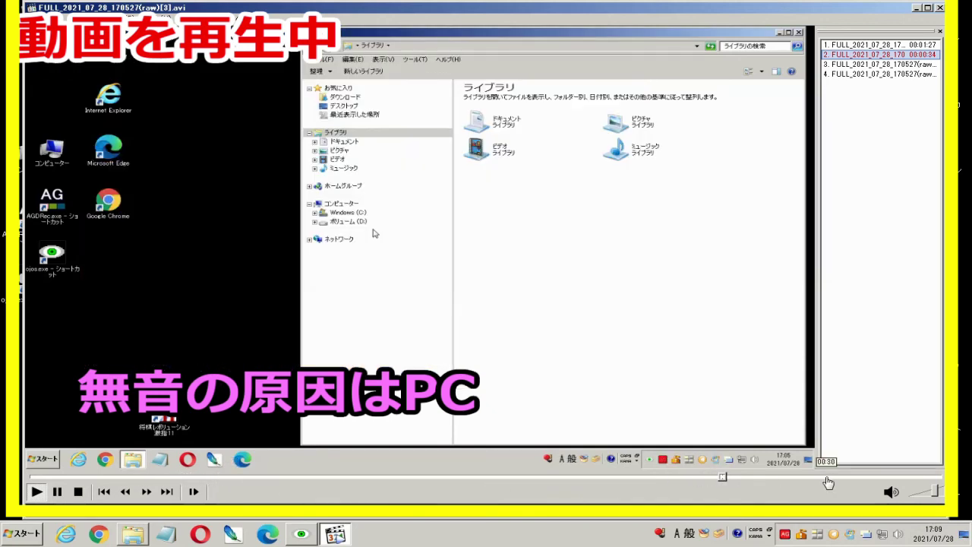
pyautogui.click(828, 480)
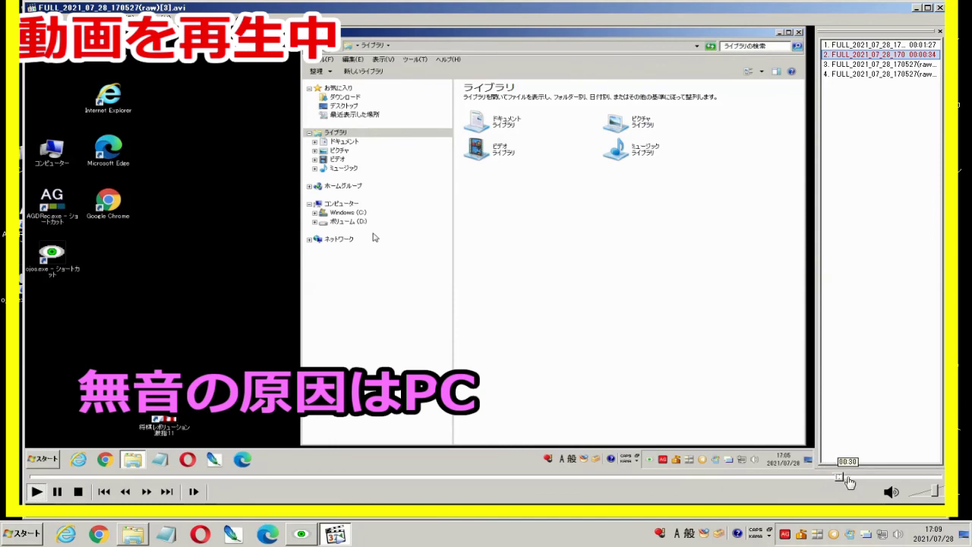
pyautogui.doubleClick(844, 65)
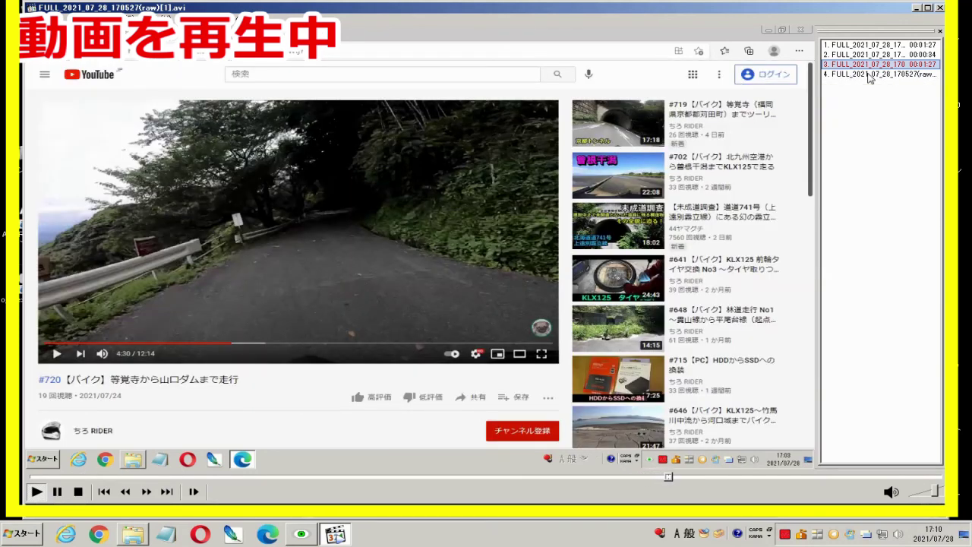
pyautogui.doubleClick(867, 75)
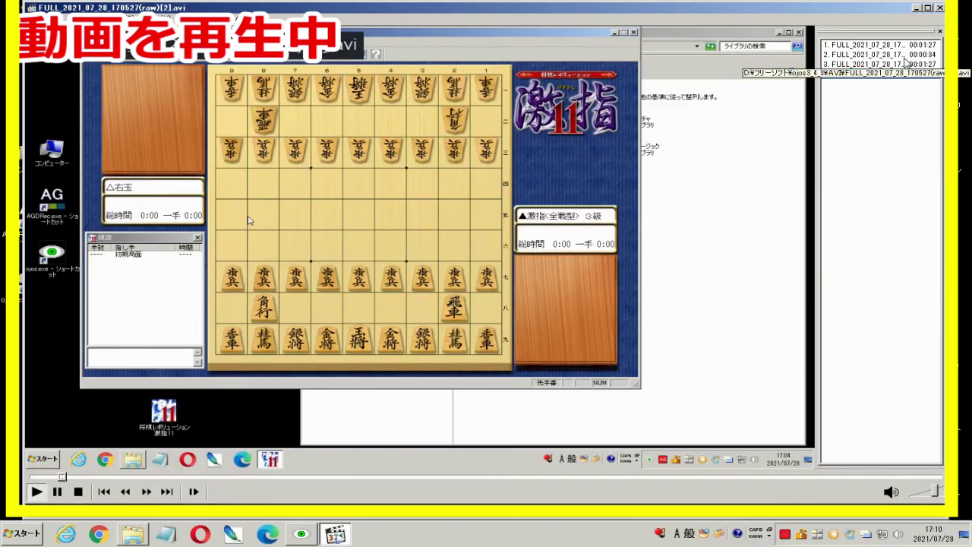
# - Close the video player and the AVI folder window, and end the running desktop recording with 録画終了
pyautogui.click(940, 8)
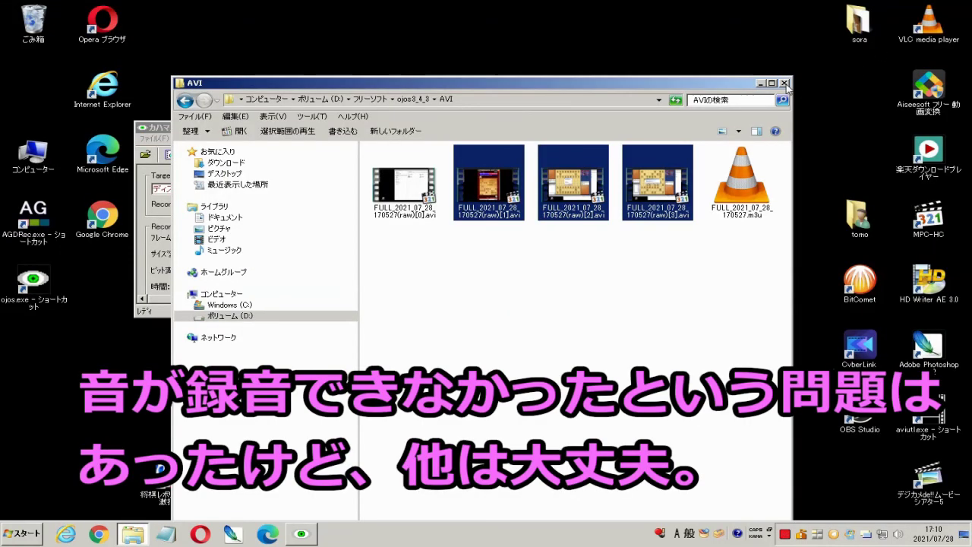
pyautogui.click(784, 83)
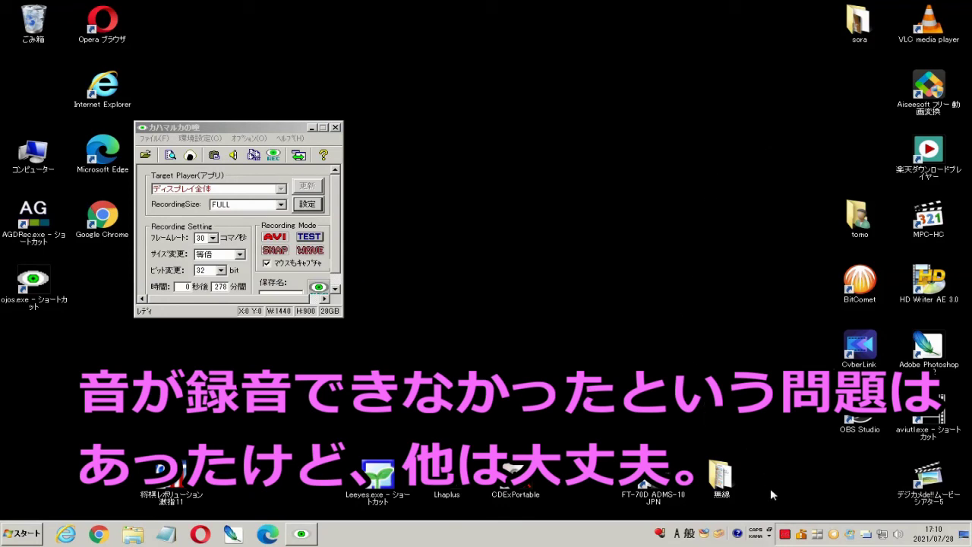
pyautogui.rightClick(785, 534)
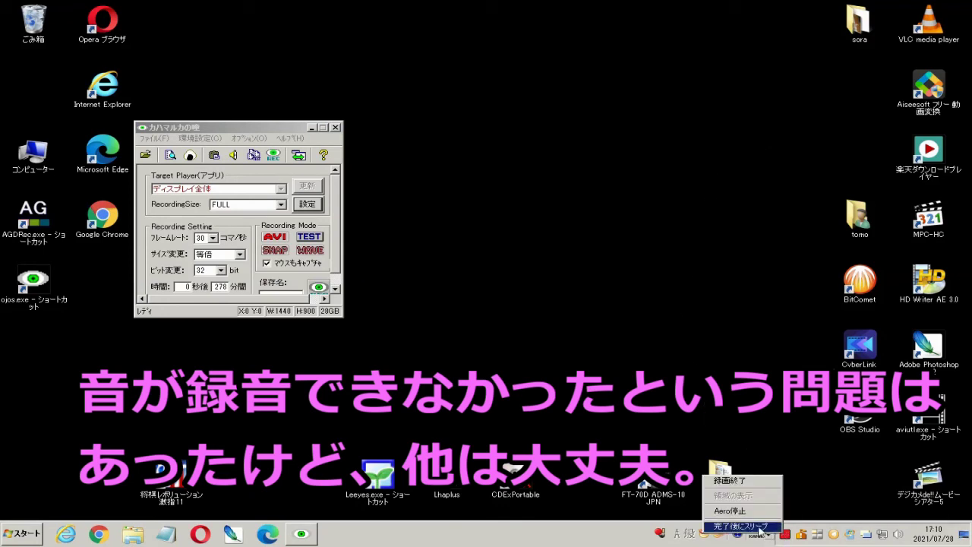
pyautogui.click(748, 482)
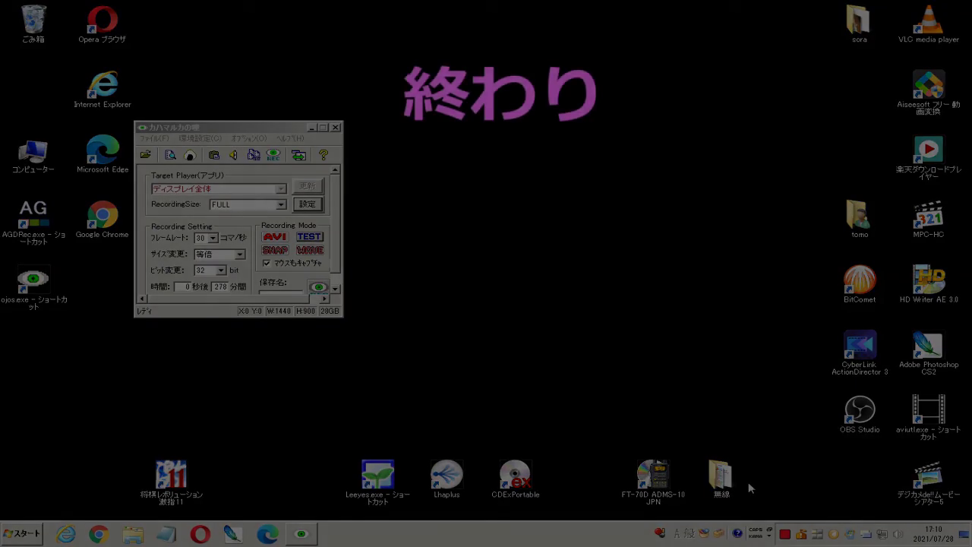